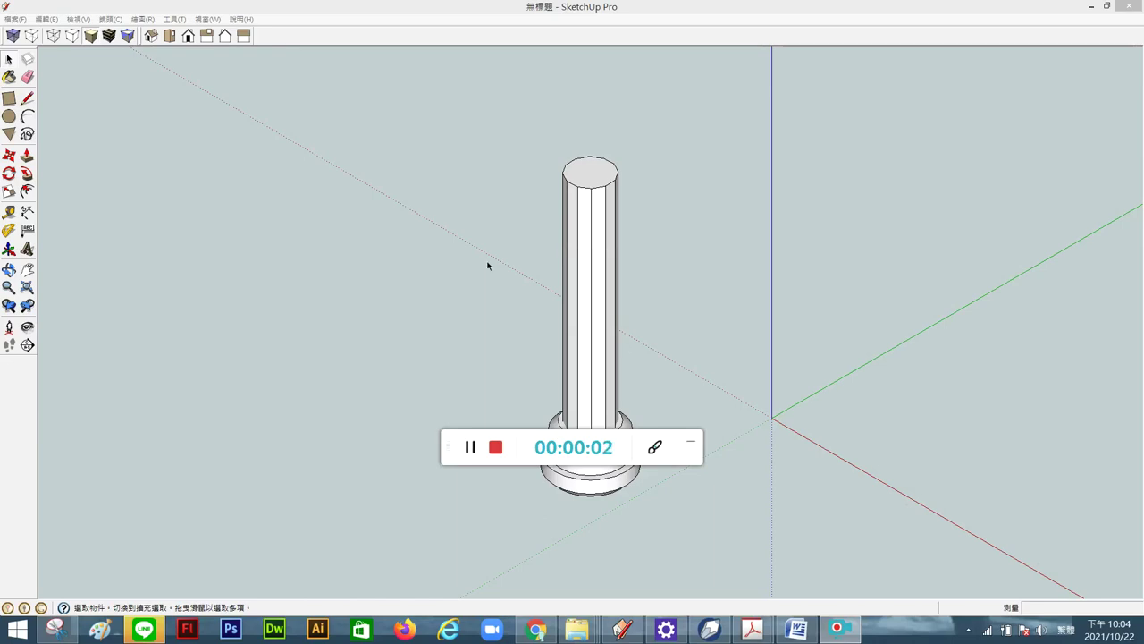
Step: Orbit and zoom around the existing fluted column and its base to inspect them
{"action": "left_click", "coordinate": [483, 288]}
{"action": "scroll", "coordinate": [475, 278], "scroll_direction": "down", "scroll_amount": 2}
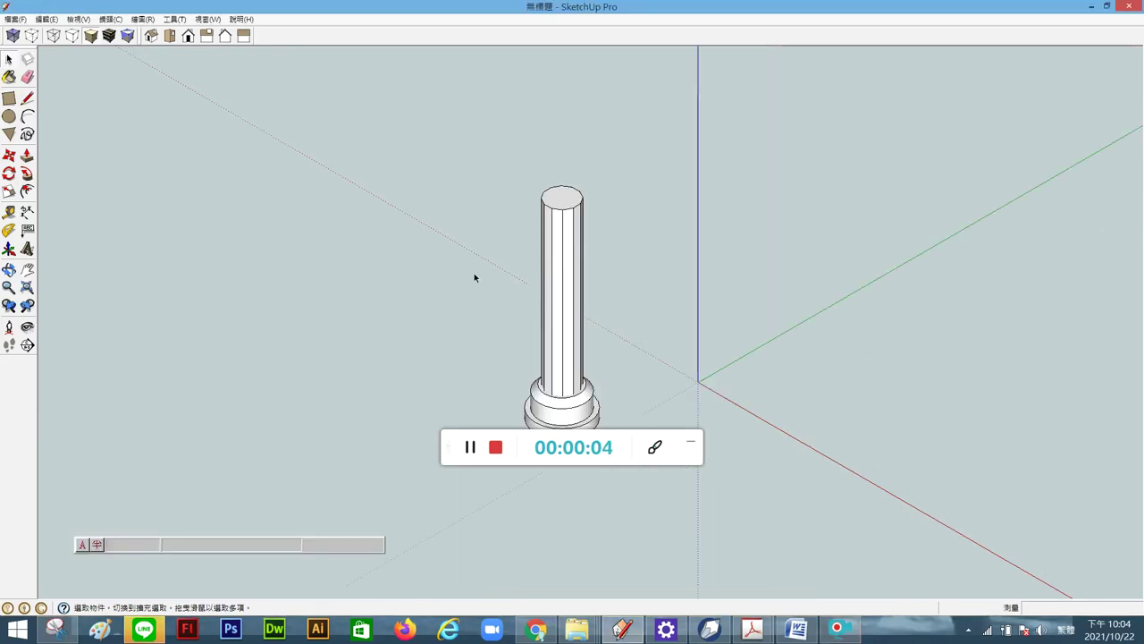
{"action": "middle_click_drag", "start_coordinate": [564, 411], "coordinate": [555, 368]}
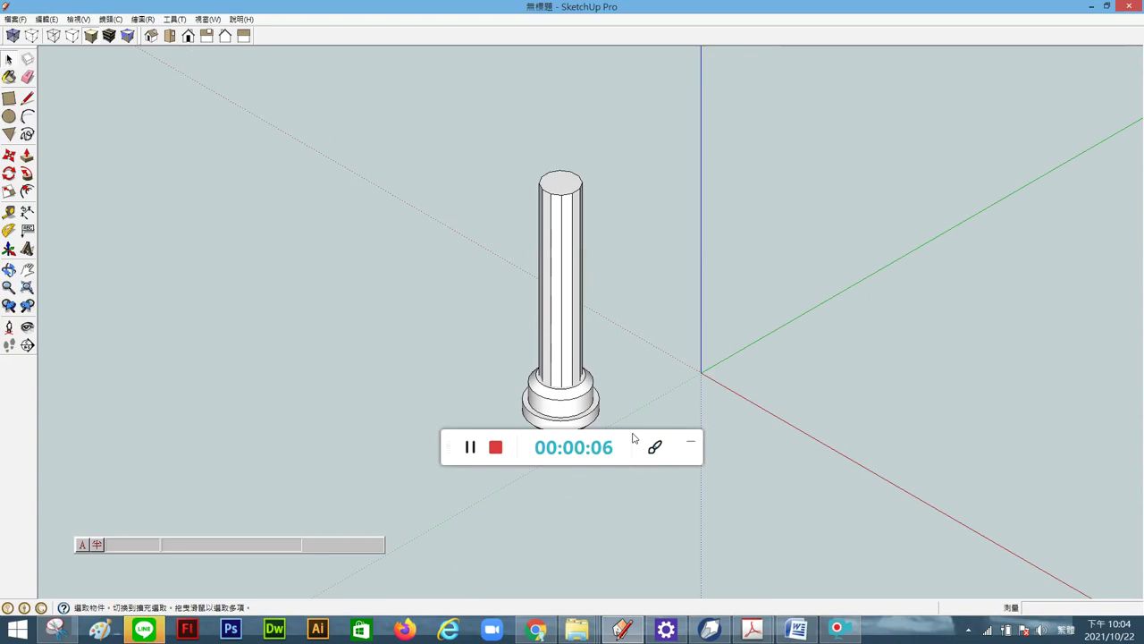
{"action": "left_click_drag", "start_coordinate": [446, 434], "coordinate": [451, 514]}
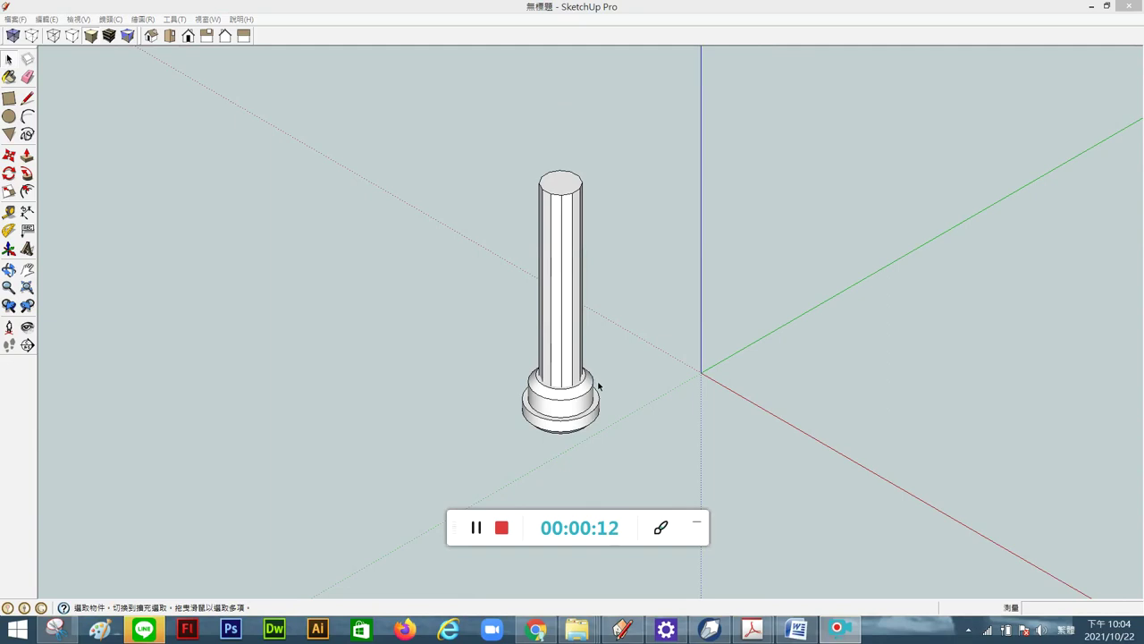
{"action": "scroll", "coordinate": [592, 402], "scroll_direction": "up", "scroll_amount": 5}
{"action": "mouse_move", "coordinate": [603, 385]}
{"action": "middle_mouse_down"}
{"action": "mouse_move", "coordinate": [677, 235]}
{"action": "mouse_move", "coordinate": [636, 352]}
{"action": "mouse_move", "coordinate": [732, 327]}
{"action": "middle_mouse_up"}
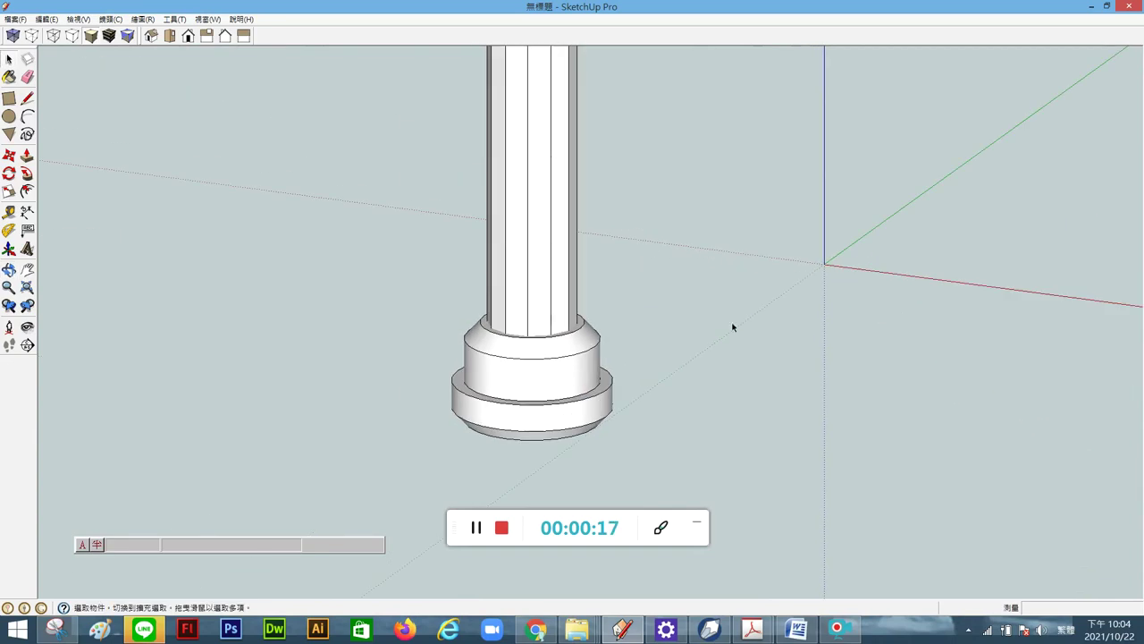
Step: Show the column in a straight Front view, zoomed in, with the Line tool ready
{"action": "left_click", "coordinate": [171, 37]}
{"action": "left_click", "coordinate": [188, 36]}
{"action": "scroll", "coordinate": [386, 169], "scroll_direction": "down", "scroll_amount": 2}
{"action": "scroll", "coordinate": [729, 528], "scroll_direction": "up", "scroll_amount": 1}
{"action": "scroll", "coordinate": [740, 454], "scroll_direction": "up", "scroll_amount": 2}
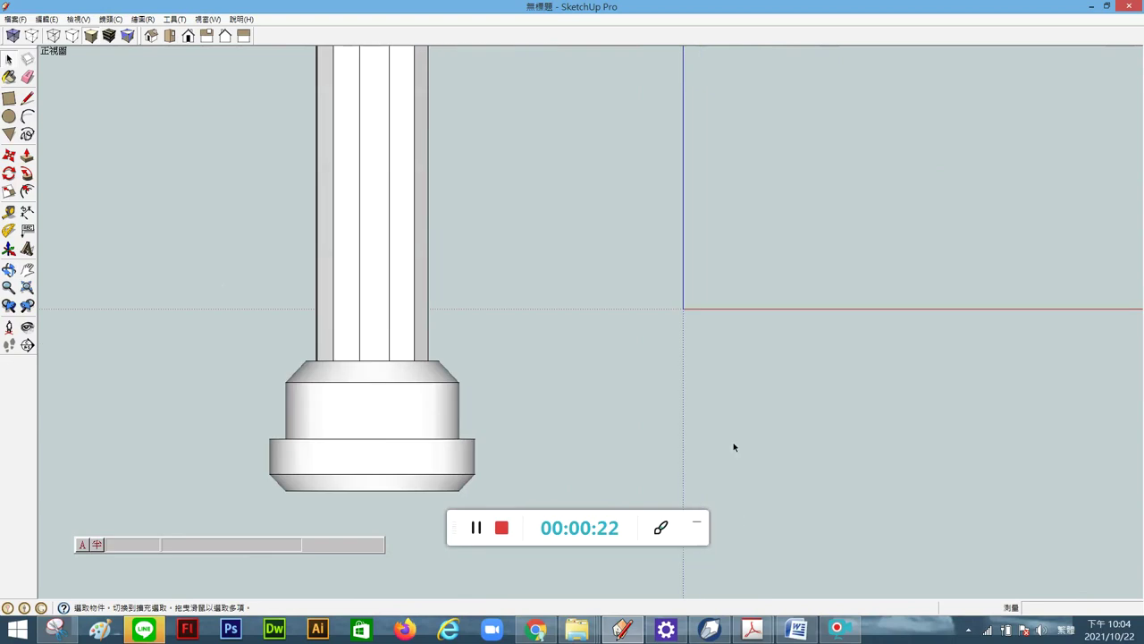
{"action": "scroll", "coordinate": [552, 351], "scroll_direction": "up", "scroll_amount": 2}
{"action": "scroll", "coordinate": [552, 351], "scroll_direction": "down", "scroll_amount": 1}
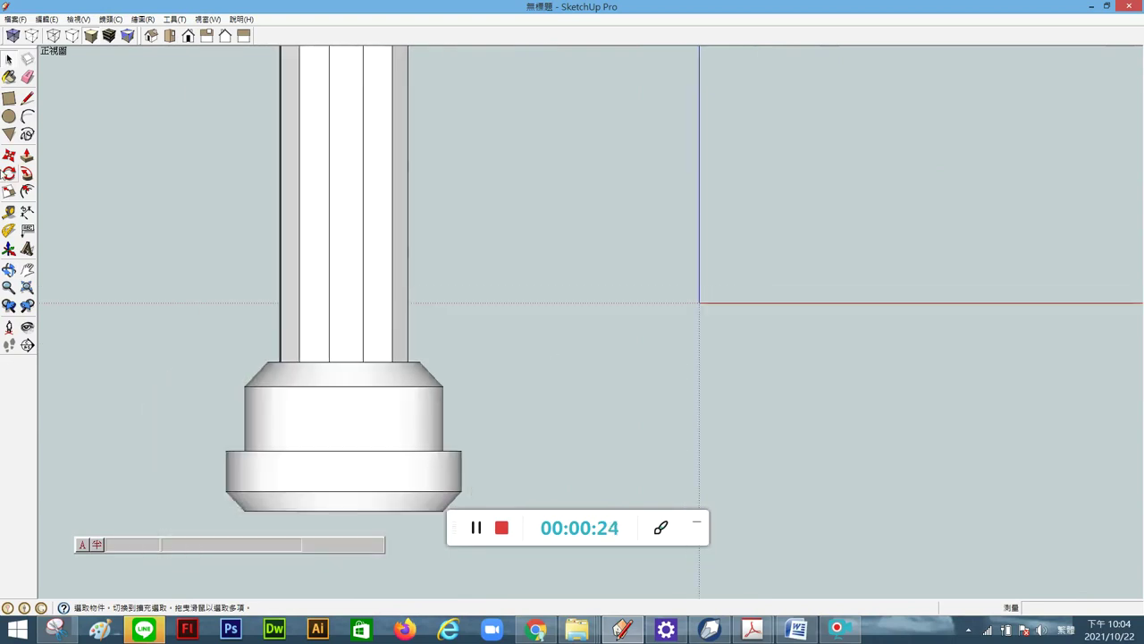
{"action": "left_click", "coordinate": [27, 98]}
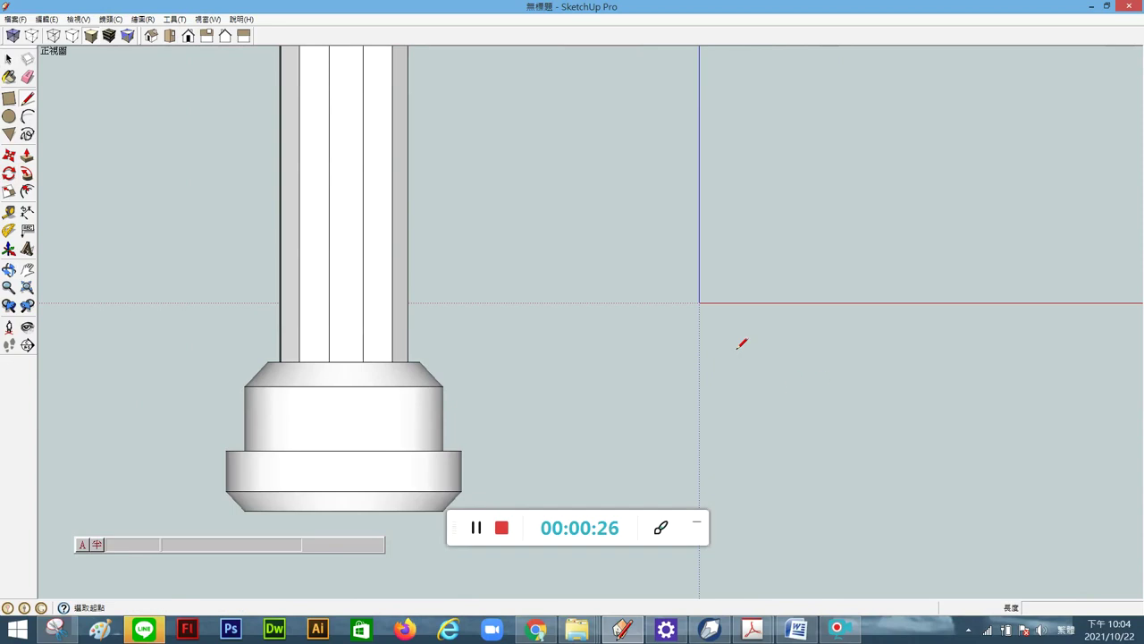
Step: Draw the profile's top edge along the red axis from the origin and its two steps
{"action": "left_click", "coordinate": [700, 302]}
{"action": "left_click", "coordinate": [832, 303]}
{"action": "left_click", "coordinate": [832, 334]}
{"action": "left_click", "coordinate": [879, 334]}
{"action": "left_click", "coordinate": [879, 391]}
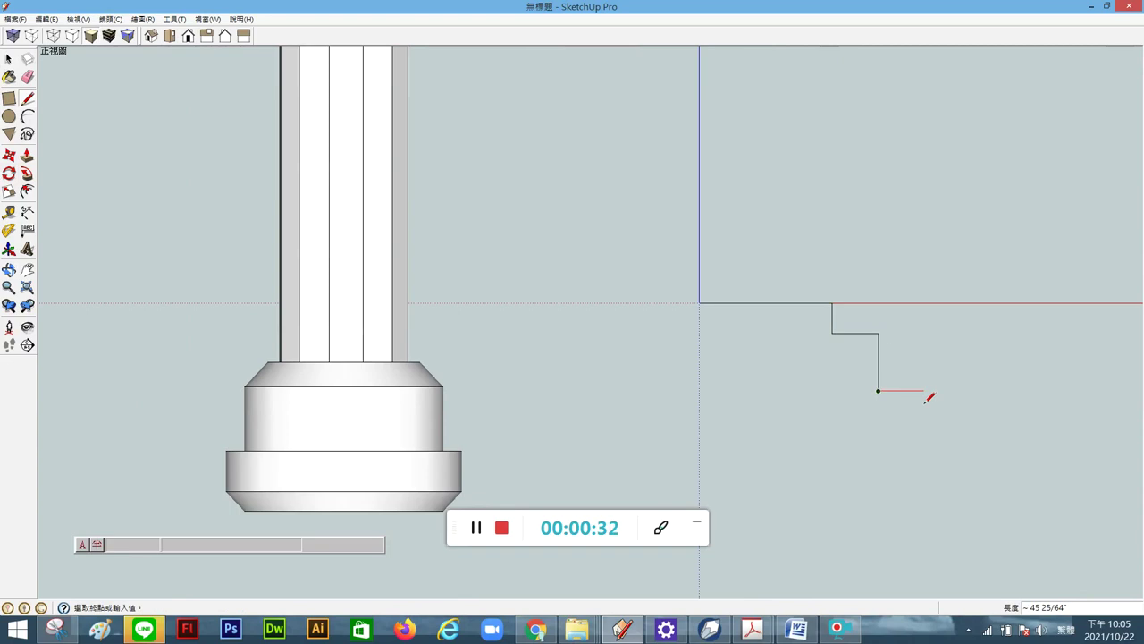
{"action": "left_click", "coordinate": [924, 391]}
Step: Add the chamfered diagonal and bottom edge, closing the profile into a face at the origin
{"action": "left_click", "coordinate": [832, 473]}
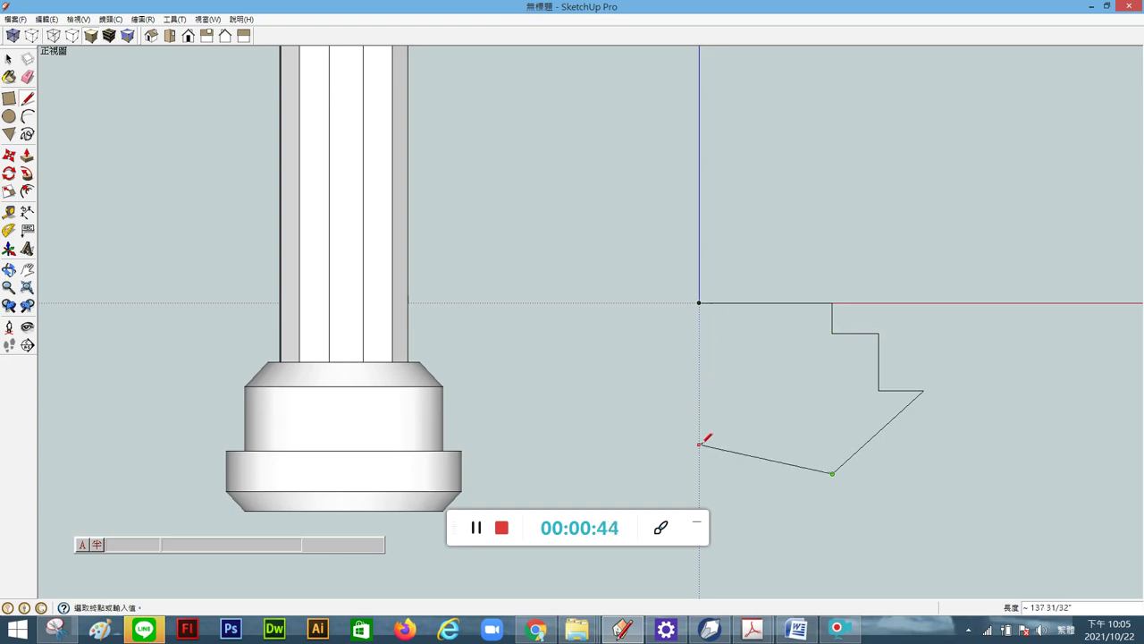
{"action": "left_click", "coordinate": [700, 473]}
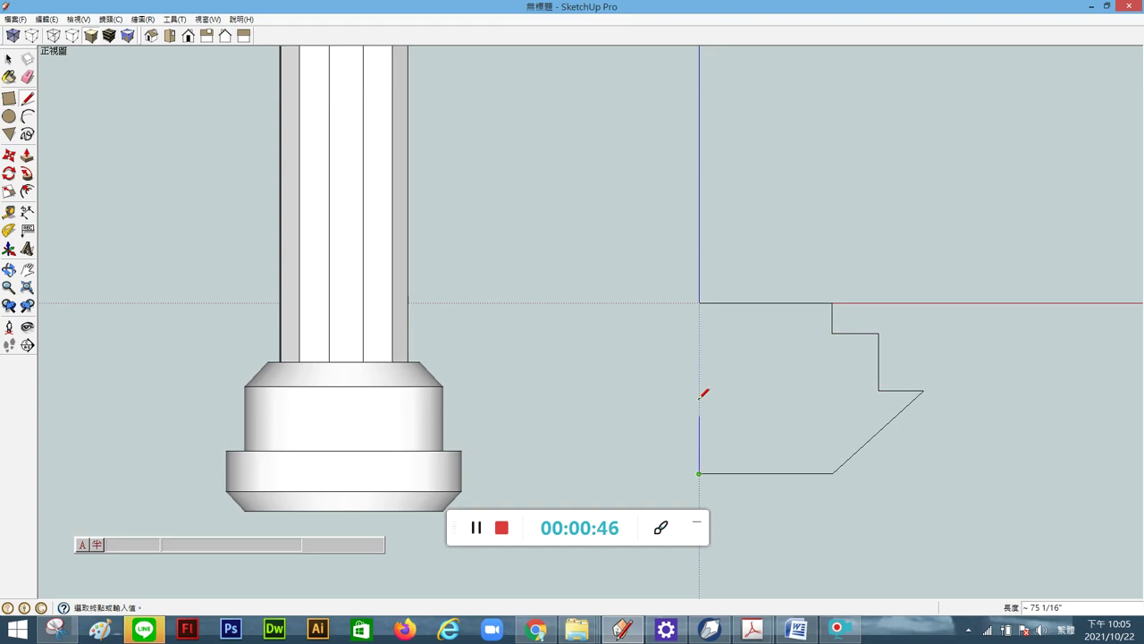
{"action": "left_click", "coordinate": [699, 302]}
{"action": "scroll", "coordinate": [744, 331], "scroll_direction": "down", "scroll_amount": 1}
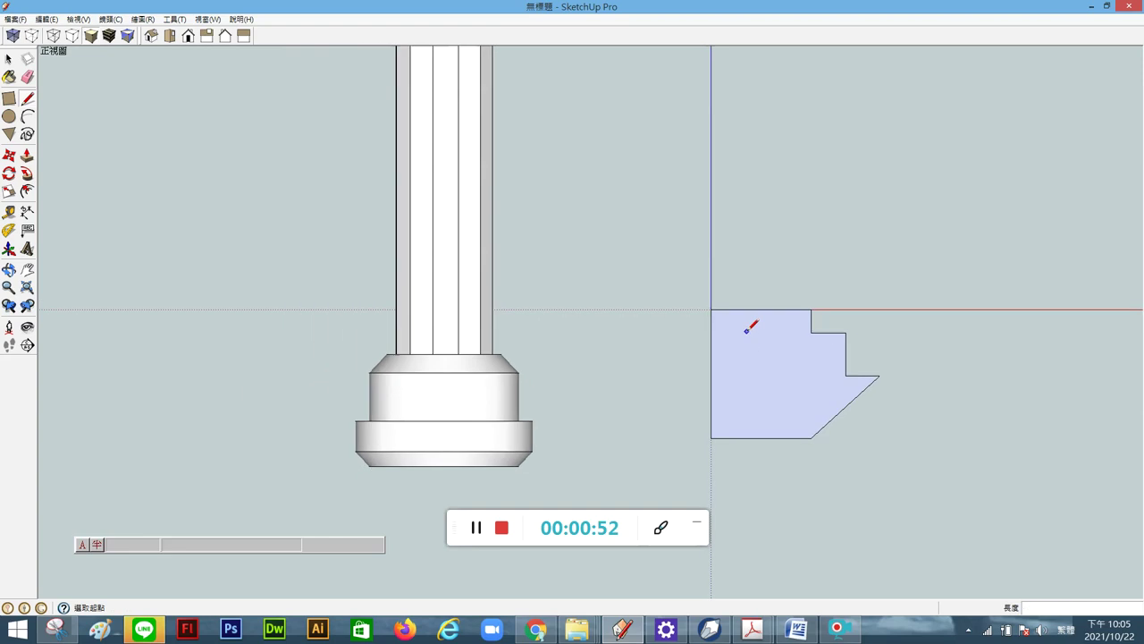
{"action": "left_click", "coordinate": [9, 59]}
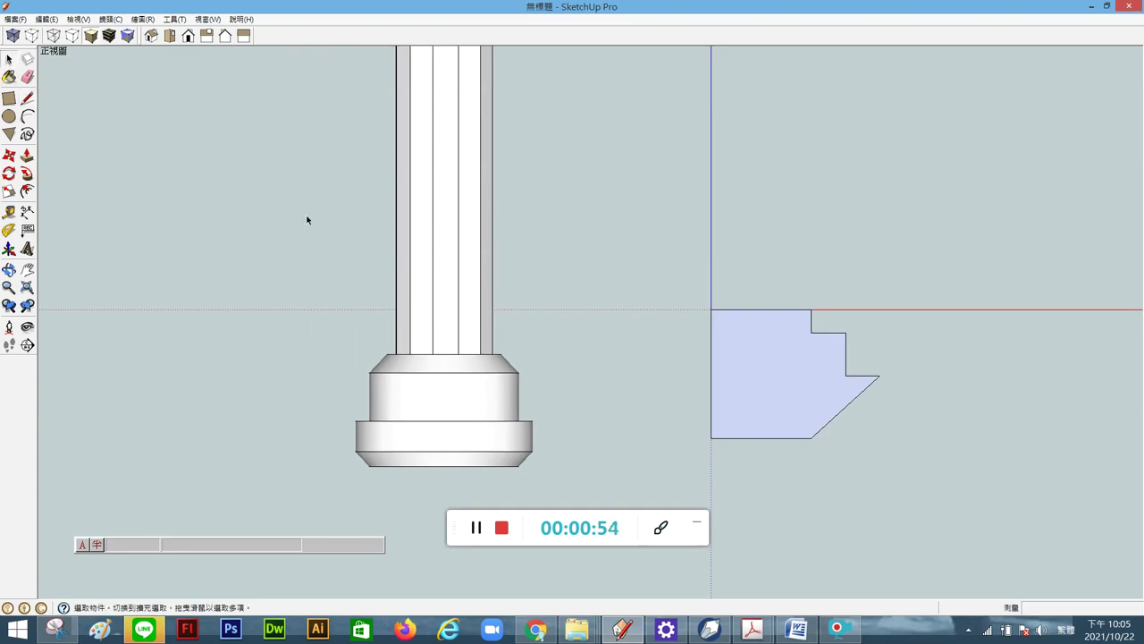
Step: Lower the profile face down the blue axis in a 3D perspective view
{"action": "left_click", "coordinate": [770, 376]}
{"action": "middle_click_drag", "start_coordinate": [769, 376], "coordinate": [324, 248]}
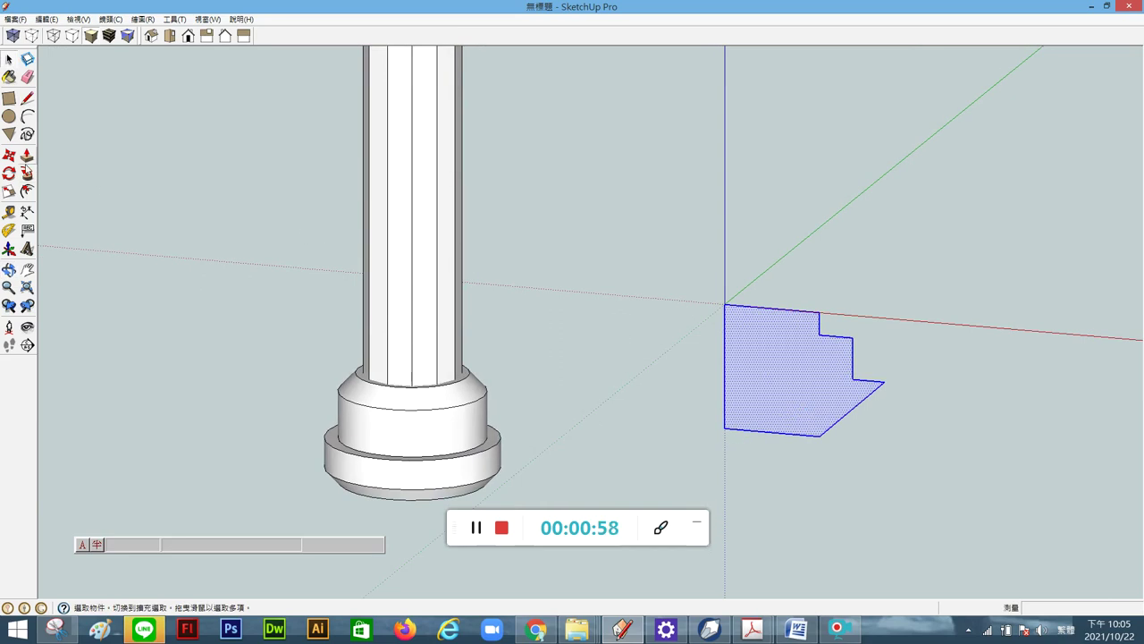
{"action": "left_click", "coordinate": [9, 154]}
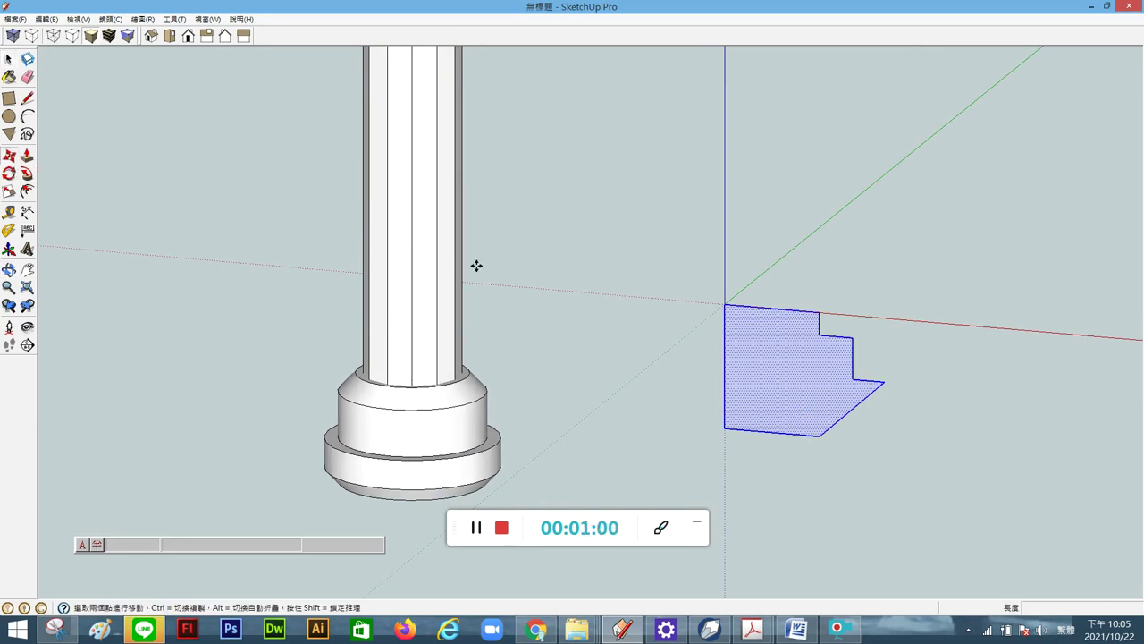
{"action": "left_click_drag", "start_coordinate": [726, 306], "coordinate": [722, 357]}
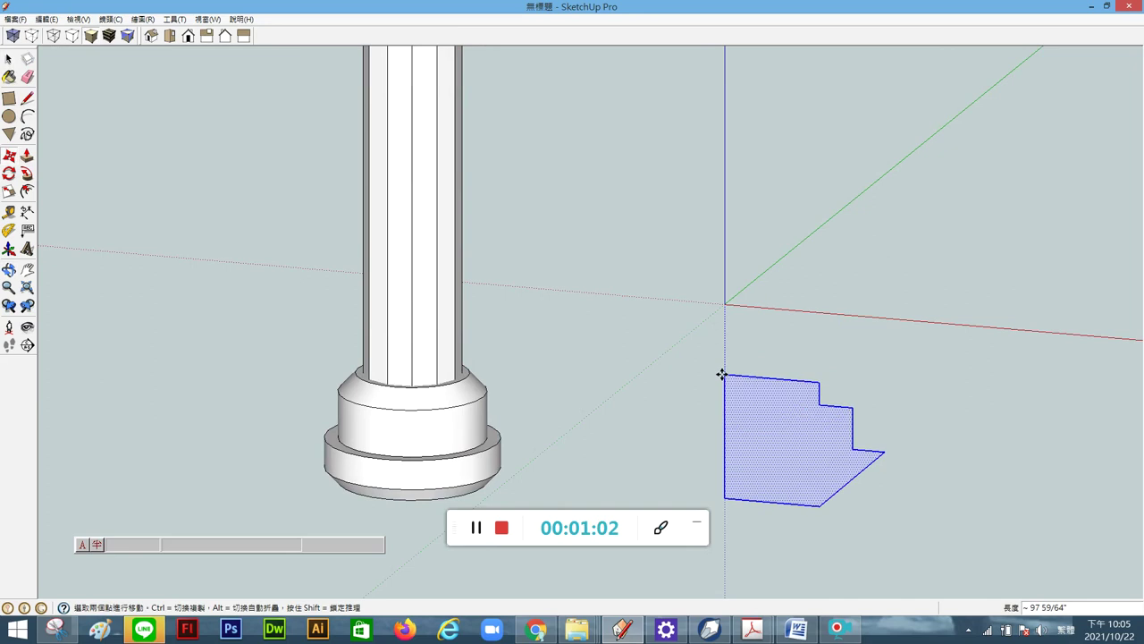
Step: Draw a circle at the origin, delete its face, and Follow Me the profile around its edge
{"action": "left_click", "coordinate": [9, 117]}
{"action": "left_click", "coordinate": [725, 304]}
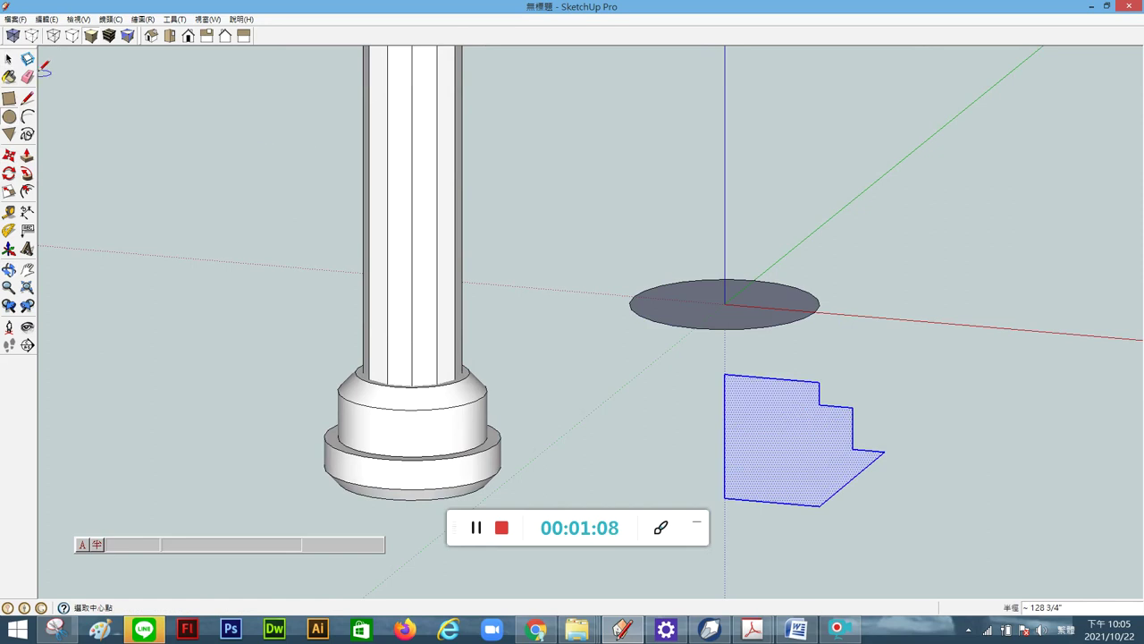
{"action": "left_click", "coordinate": [8, 59]}
{"action": "left_click", "coordinate": [662, 306]}
{"action": "key", "text": "Delete"}
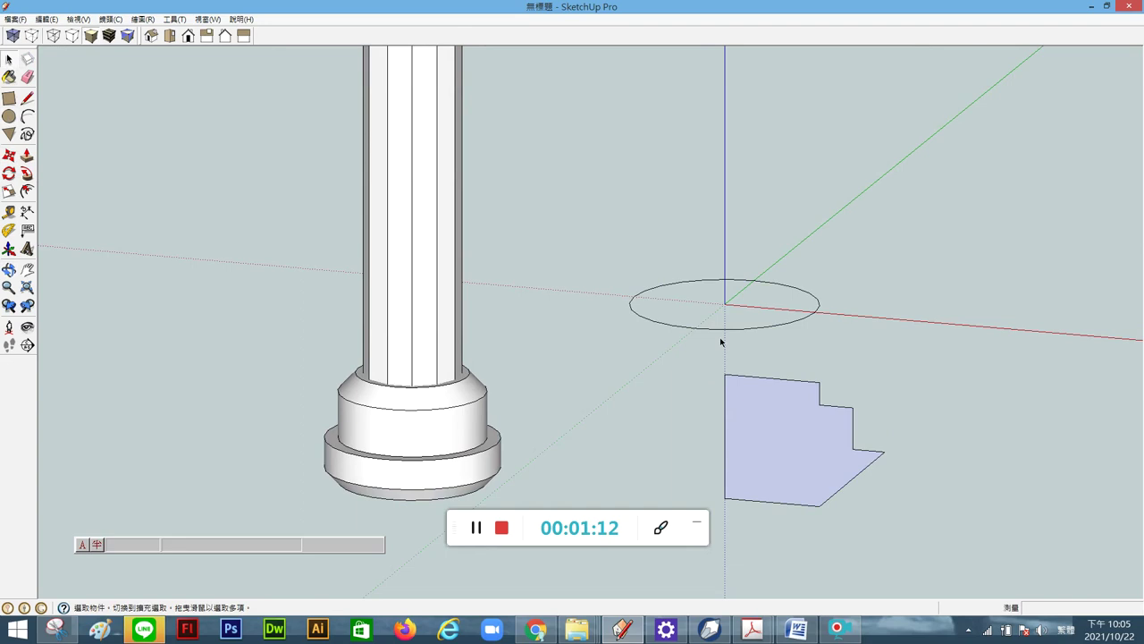
{"action": "left_click", "coordinate": [722, 331]}
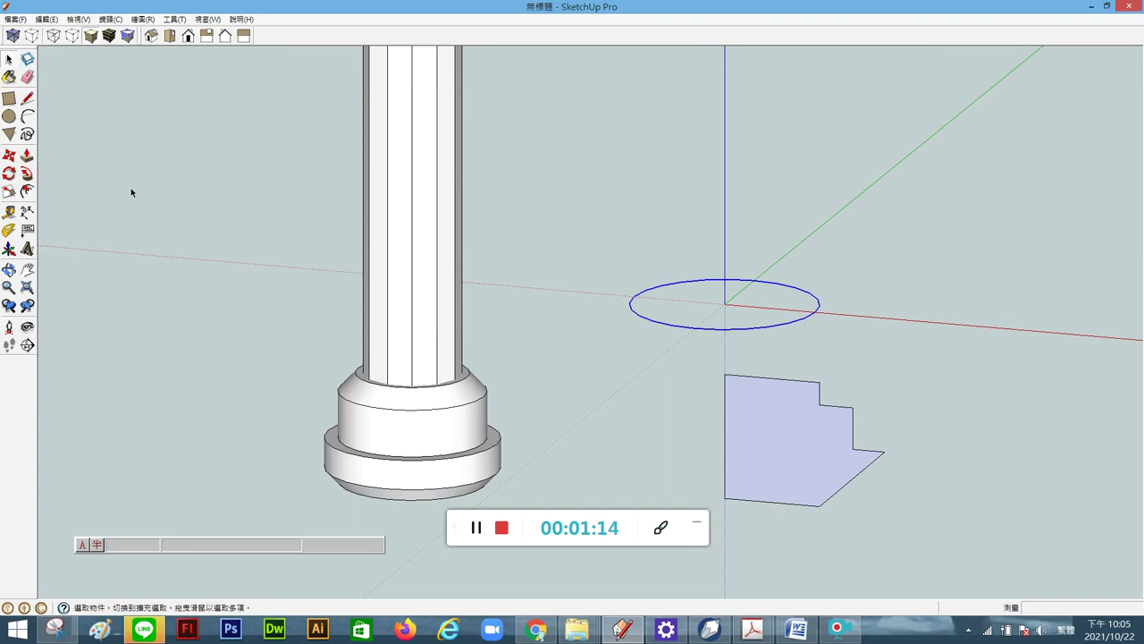
{"action": "left_click", "coordinate": [26, 174]}
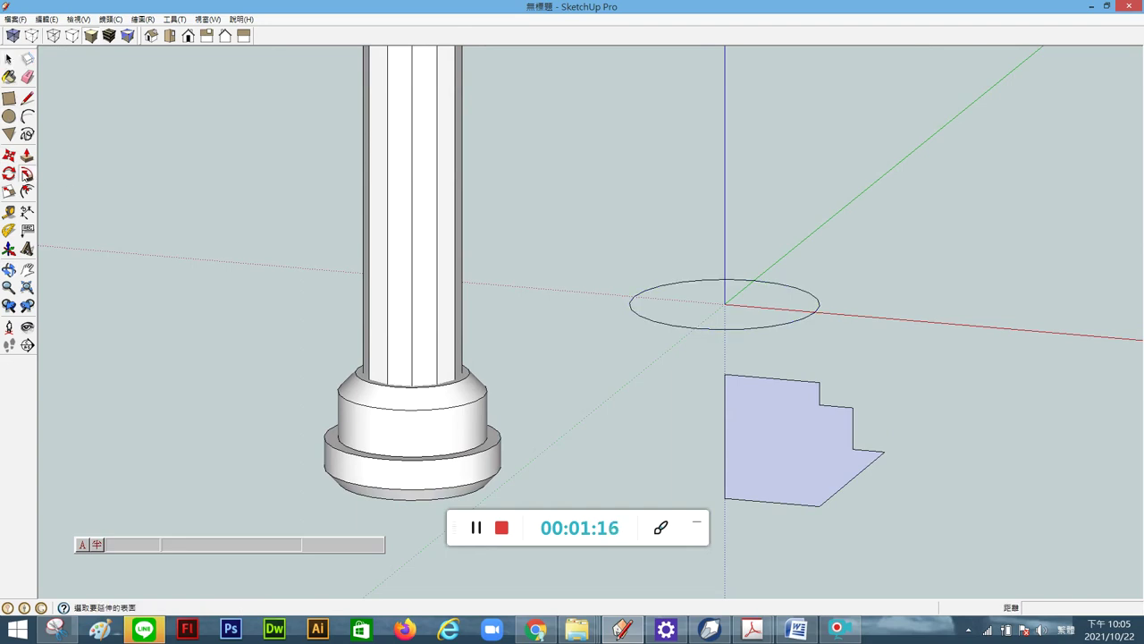
{"action": "left_click", "coordinate": [778, 442]}
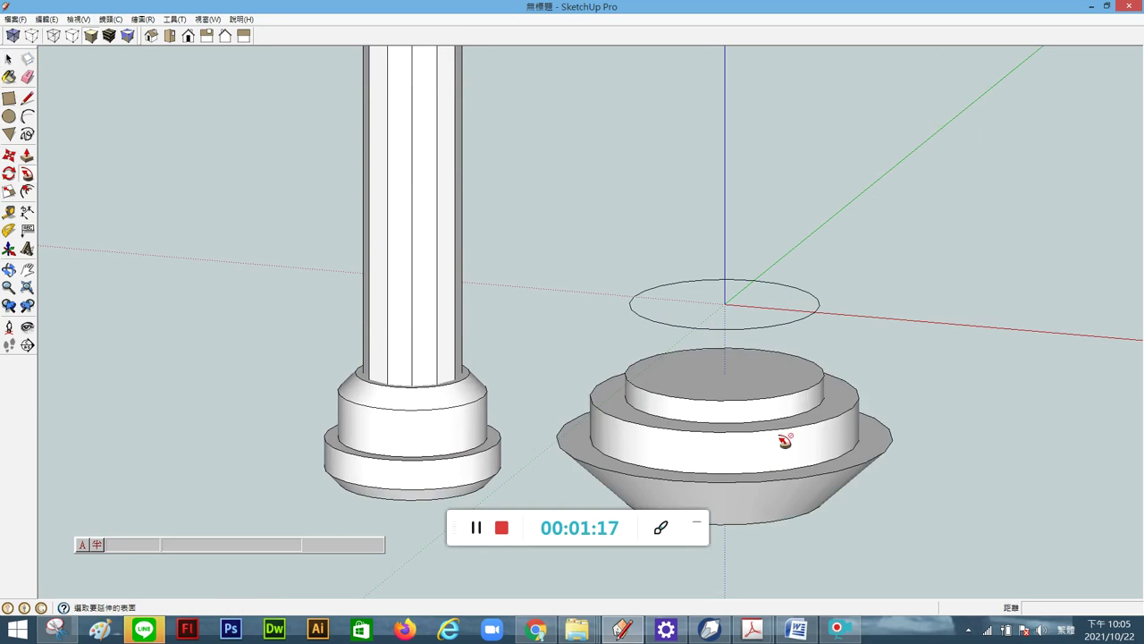
Step: Delete the leftover circle edge above the new base
{"action": "scroll", "coordinate": [868, 324], "scroll_direction": "down", "scroll_amount": 1}
{"action": "scroll", "coordinate": [868, 325], "scroll_direction": "down", "scroll_amount": 1}
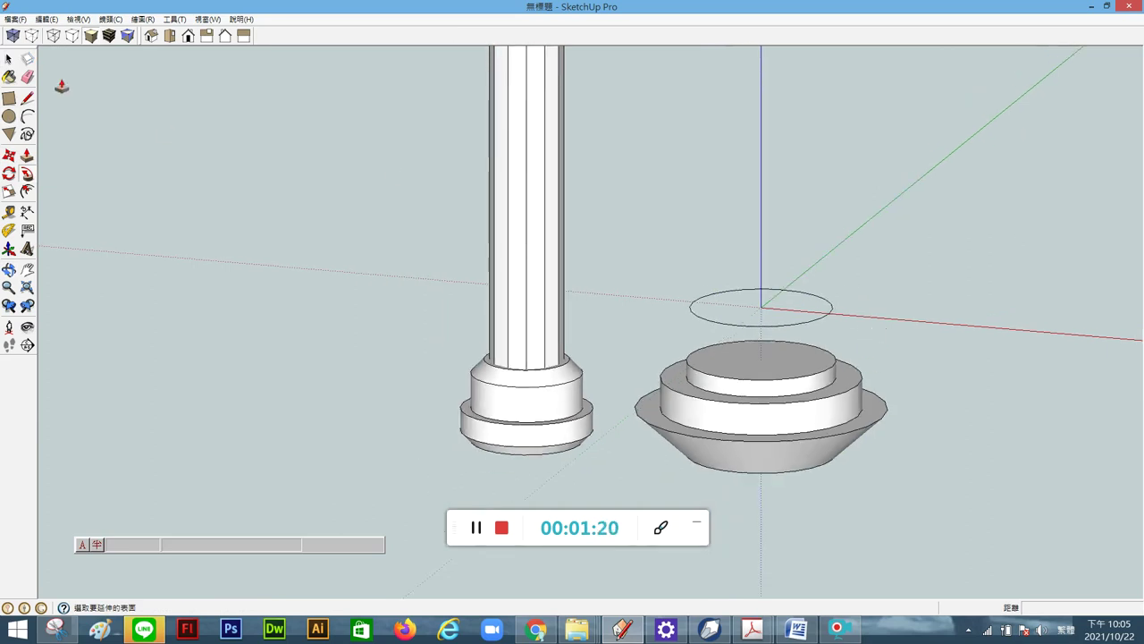
{"action": "left_click", "coordinate": [9, 59]}
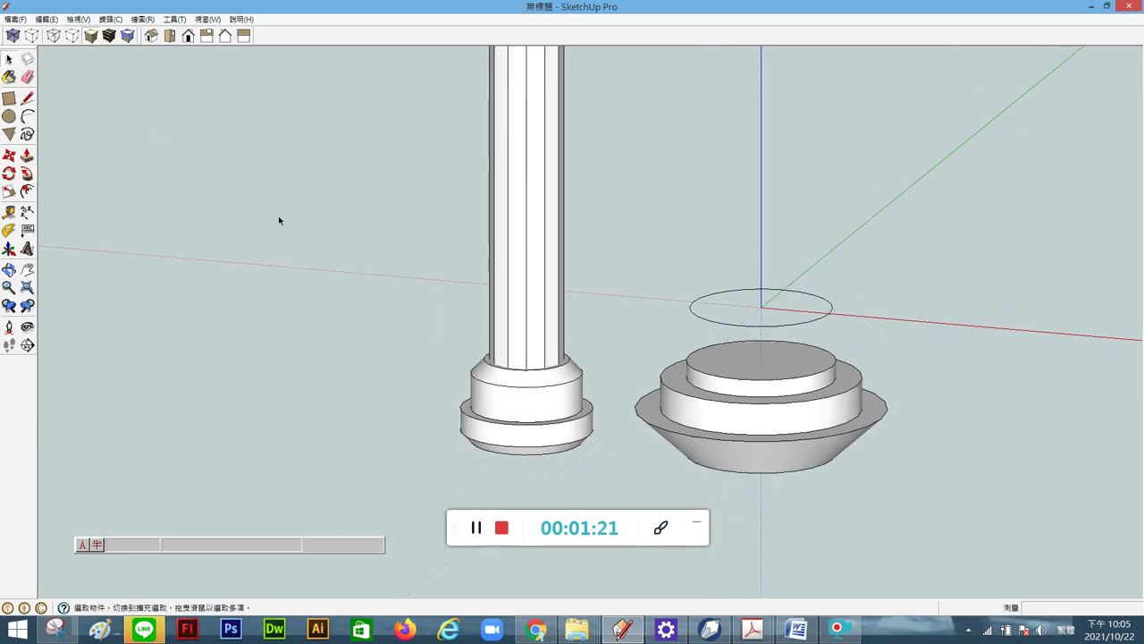
{"action": "left_click", "coordinate": [780, 327]}
{"action": "key", "text": "Delete"}
Step: Select the entire stepped base and create a component from it
{"action": "triple_click", "coordinate": [774, 392]}
{"action": "right_click", "coordinate": [774, 391]}
{"action": "left_click", "coordinate": [812, 480]}
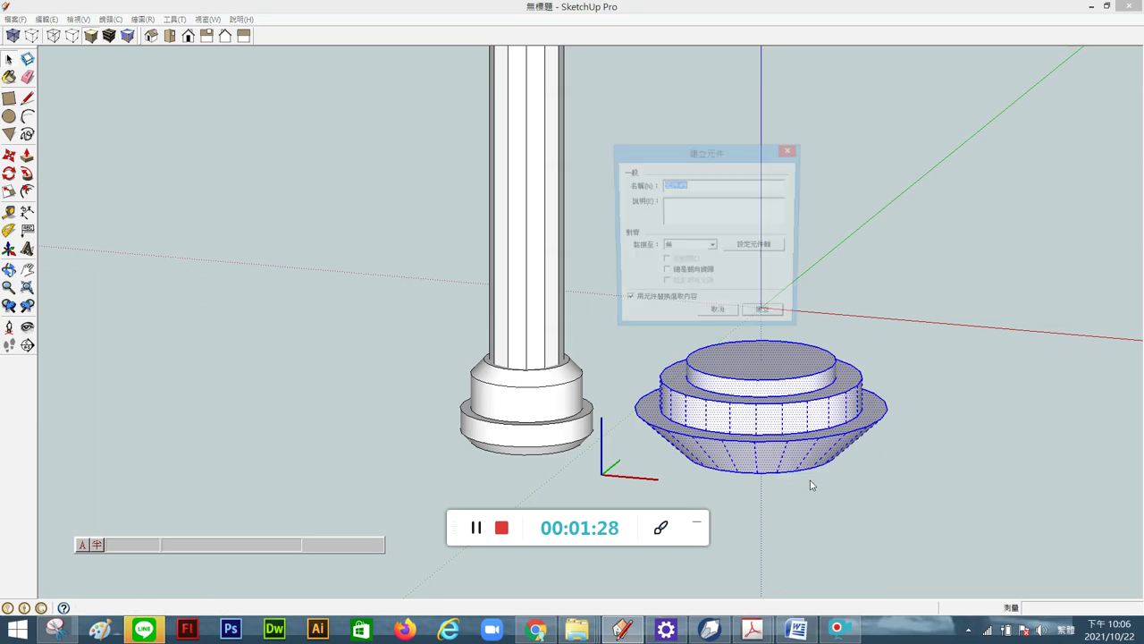
{"action": "left_click", "coordinate": [767, 319]}
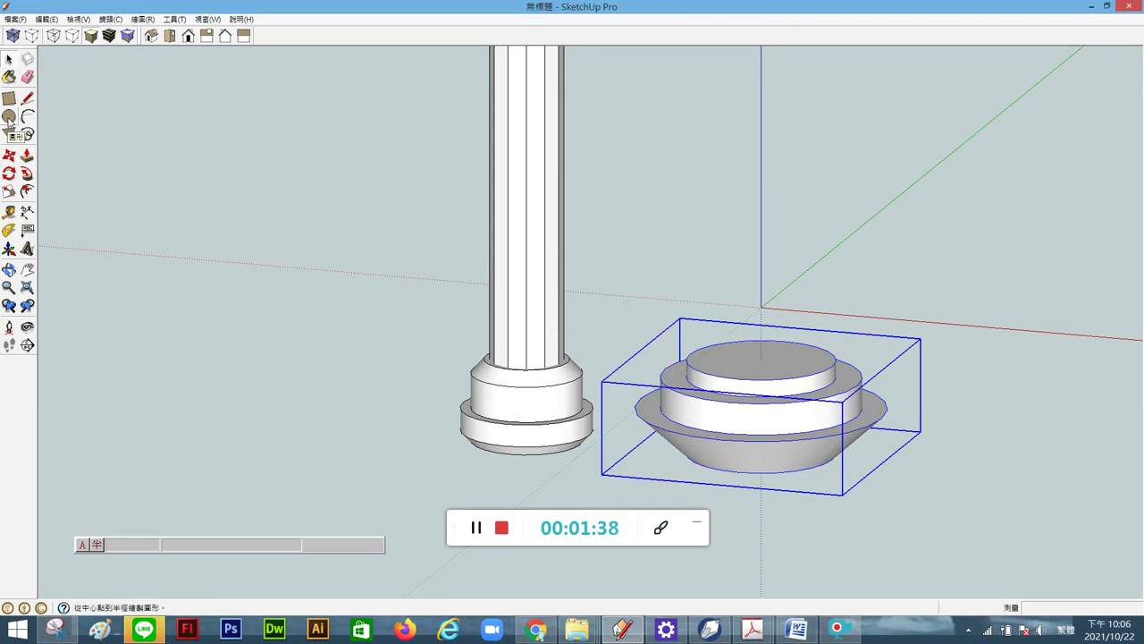
Step: Draw a circle of about 118 5/8 inch radius at the origin in isometric view
{"action": "left_click", "coordinate": [9, 118]}
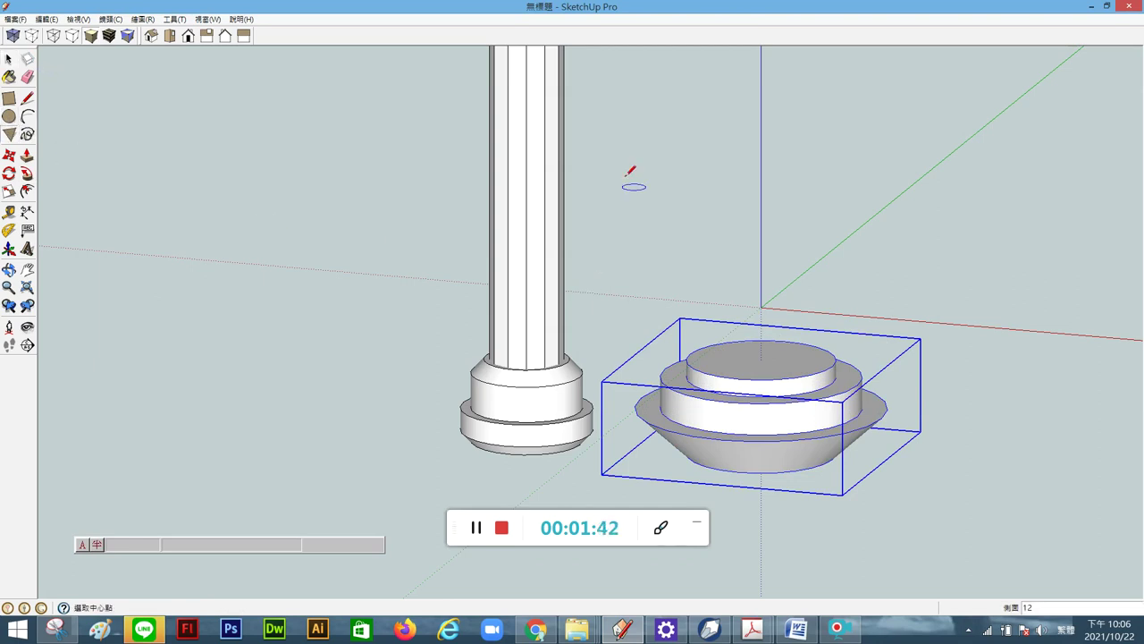
{"action": "left_click", "coordinate": [151, 35]}
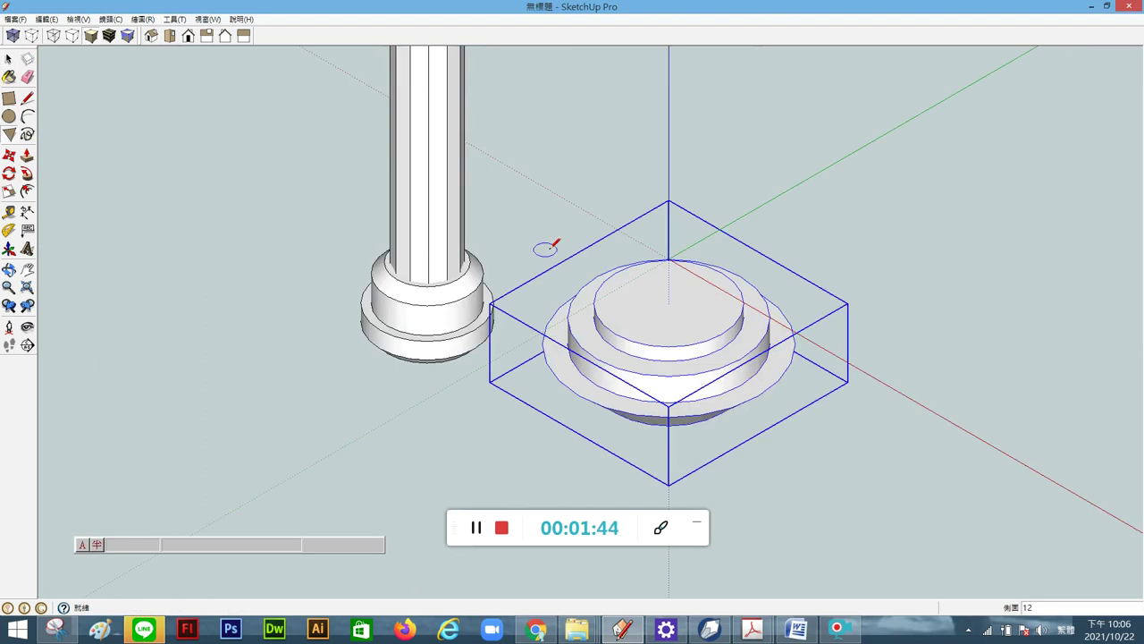
{"action": "mouse_move", "coordinate": [725, 297]}
{"action": "middle_mouse_down"}
{"action": "mouse_move", "coordinate": [736, 259]}
{"action": "mouse_move", "coordinate": [866, 197]}
{"action": "mouse_move", "coordinate": [954, 118]}
{"action": "mouse_move", "coordinate": [909, 170]}
{"action": "middle_mouse_up"}
{"action": "key", "text": "c"}
{"action": "left_click", "coordinate": [666, 227]}
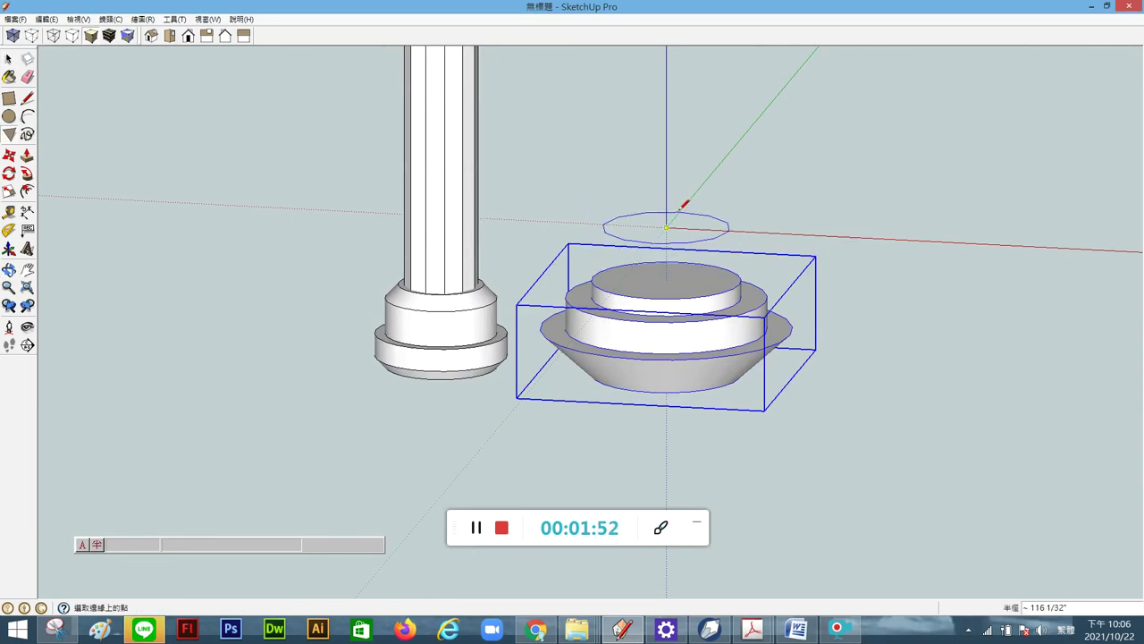
{"action": "left_click", "coordinate": [688, 214]}
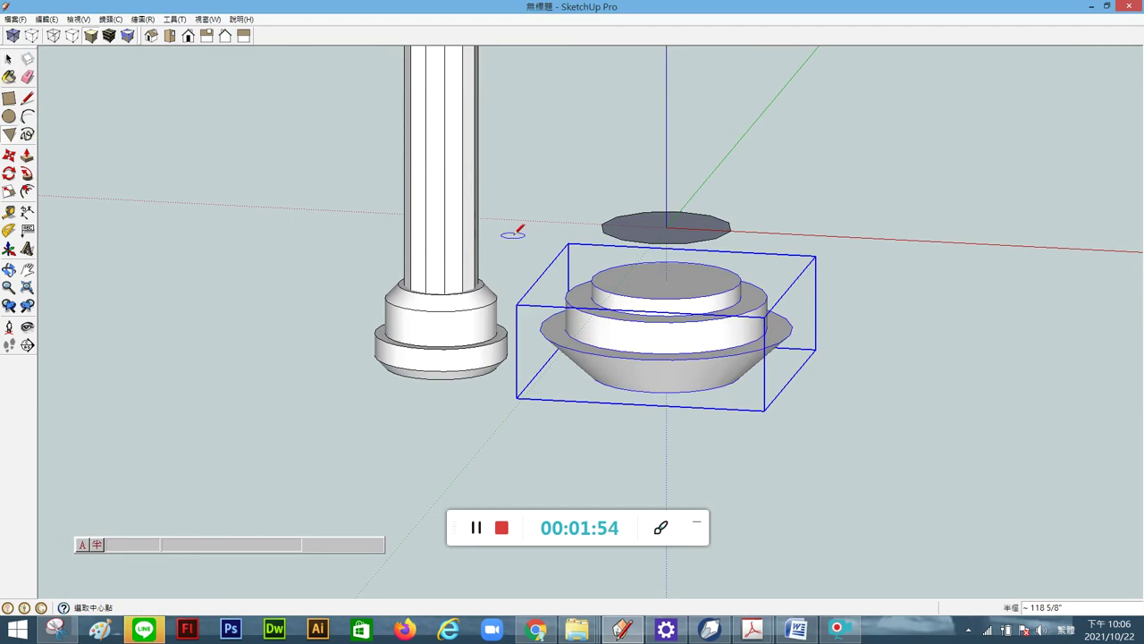
Step: Push/Pull the circle upward into a tall shaft
{"action": "left_click", "coordinate": [27, 156]}
{"action": "scroll", "coordinate": [402, 396], "scroll_direction": "down", "scroll_amount": 2}
{"action": "scroll", "coordinate": [401, 396], "scroll_direction": "down", "scroll_amount": 2}
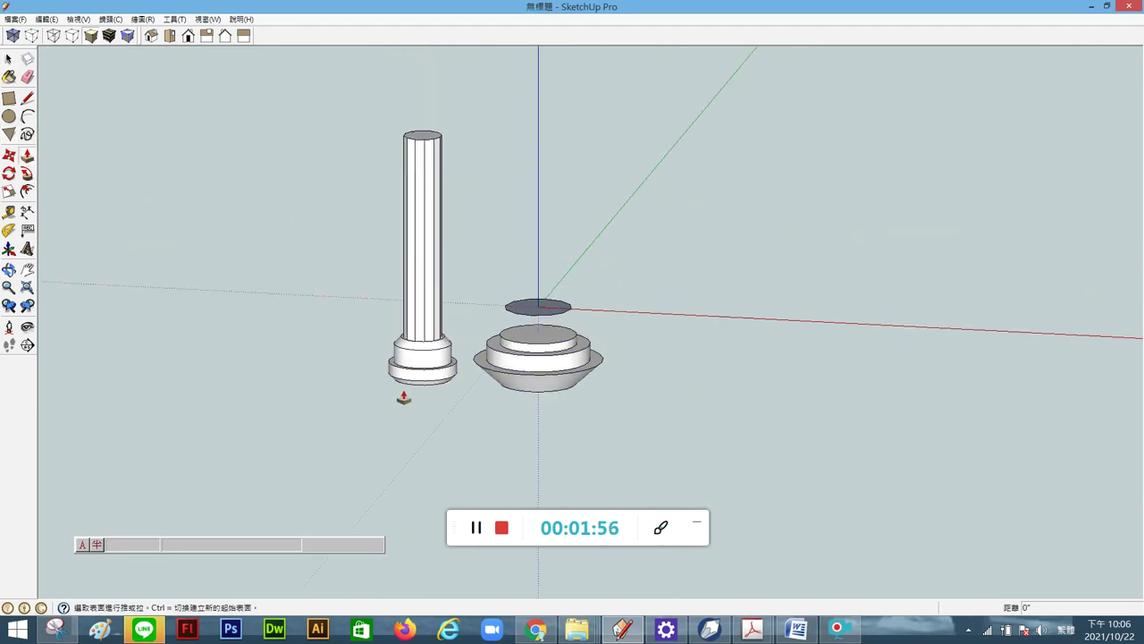
{"action": "left_click", "coordinate": [528, 314]}
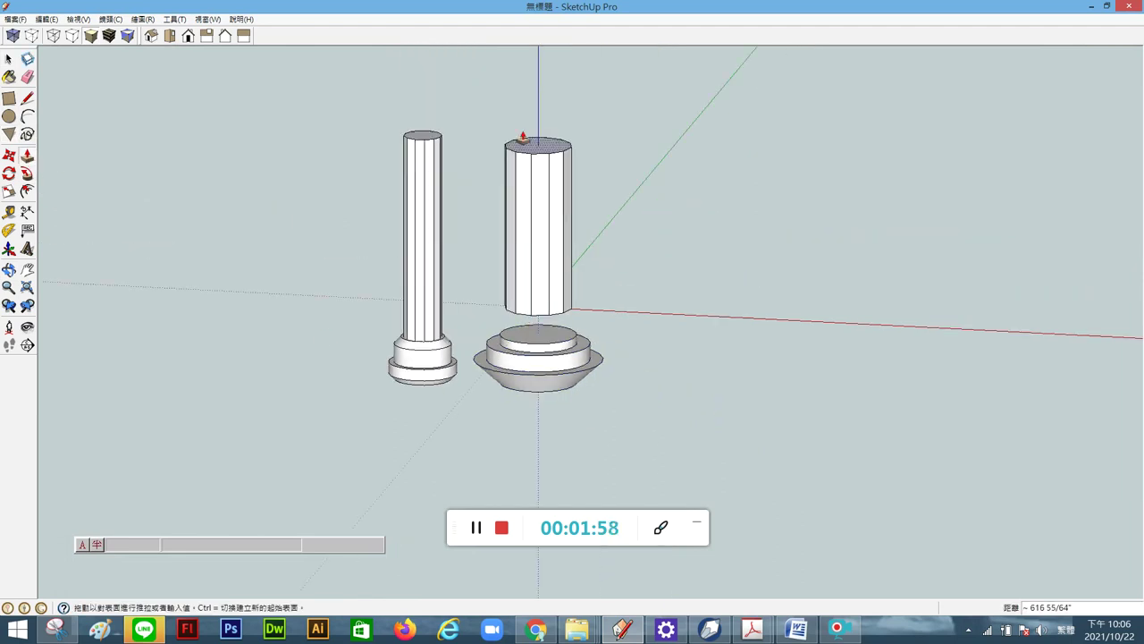
{"action": "left_click", "coordinate": [524, 84]}
Step: Pull the shaft's bottom face down to the stepped base and orbit to check both columns
{"action": "middle_click_drag", "start_coordinate": [575, 327], "coordinate": [546, 215]}
{"action": "scroll", "coordinate": [536, 352], "scroll_direction": "up", "scroll_amount": 2}
{"action": "scroll", "coordinate": [535, 350], "scroll_direction": "up", "scroll_amount": 3}
{"action": "left_click", "coordinate": [537, 311]}
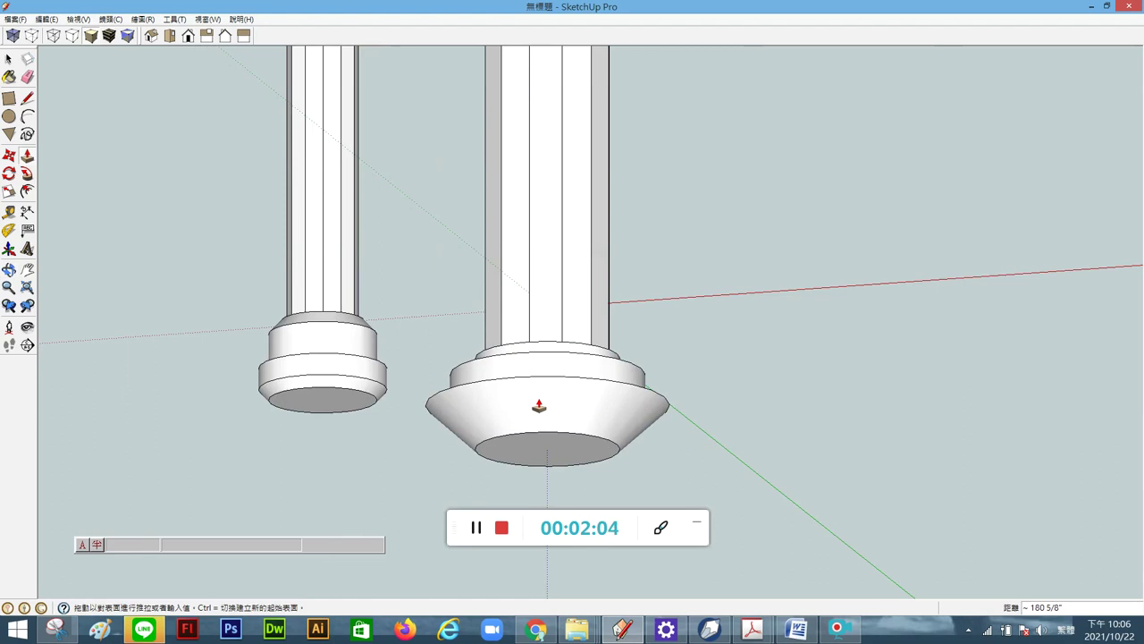
{"action": "middle_click_drag", "start_coordinate": [598, 319], "coordinate": [539, 547]}
{"action": "mouse_move", "coordinate": [659, 340]}
{"action": "middle_mouse_down"}
{"action": "mouse_move", "coordinate": [562, 396]}
{"action": "mouse_move", "coordinate": [549, 383]}
{"action": "mouse_move", "coordinate": [646, 354]}
{"action": "mouse_move", "coordinate": [390, 378]}
{"action": "mouse_move", "coordinate": [957, 345]}
{"action": "mouse_move", "coordinate": [756, 410]}
{"action": "middle_mouse_up"}
{"action": "scroll", "coordinate": [755, 410], "scroll_direction": "down", "scroll_amount": 3}
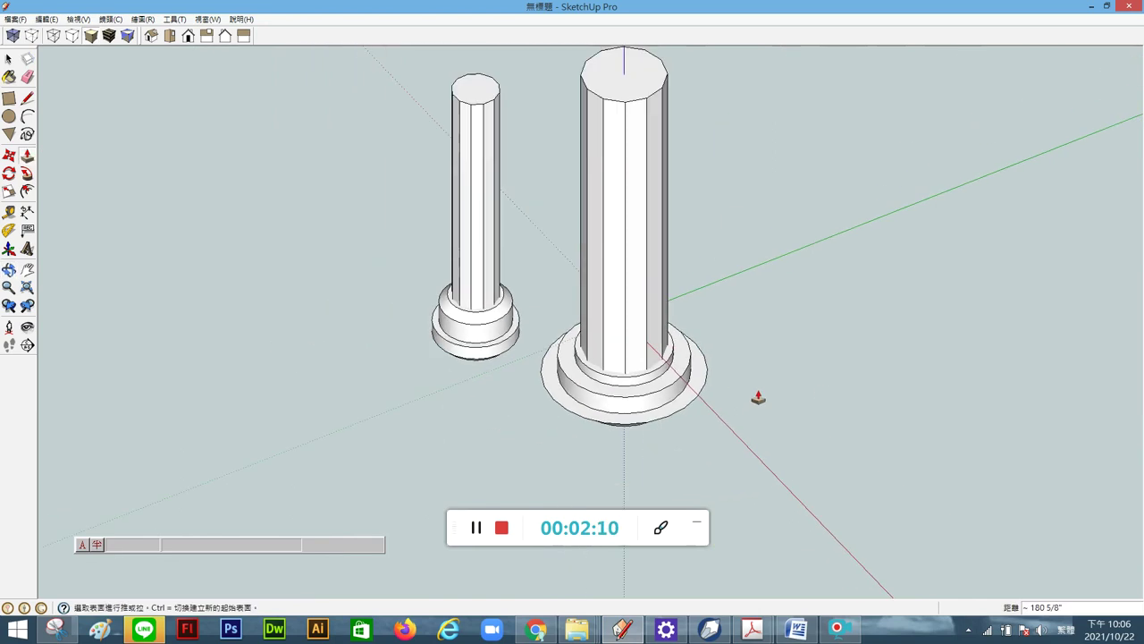
{"action": "scroll", "coordinate": [757, 393], "scroll_direction": "down", "scroll_amount": 2}
{"action": "scroll", "coordinate": [773, 390], "scroll_direction": "up", "scroll_amount": 2}
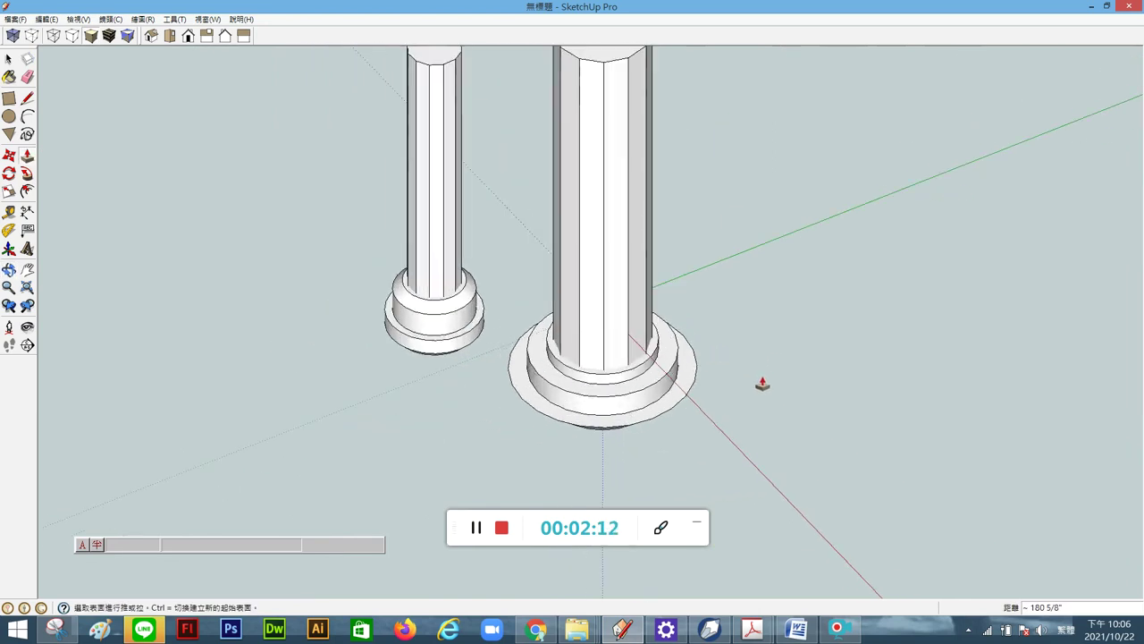
Step: Select the whole new faceted shaft and create a component from it
{"action": "left_click", "coordinate": [8, 59]}
{"action": "double_click", "coordinate": [572, 258]}
{"action": "right_click", "coordinate": [574, 262]}
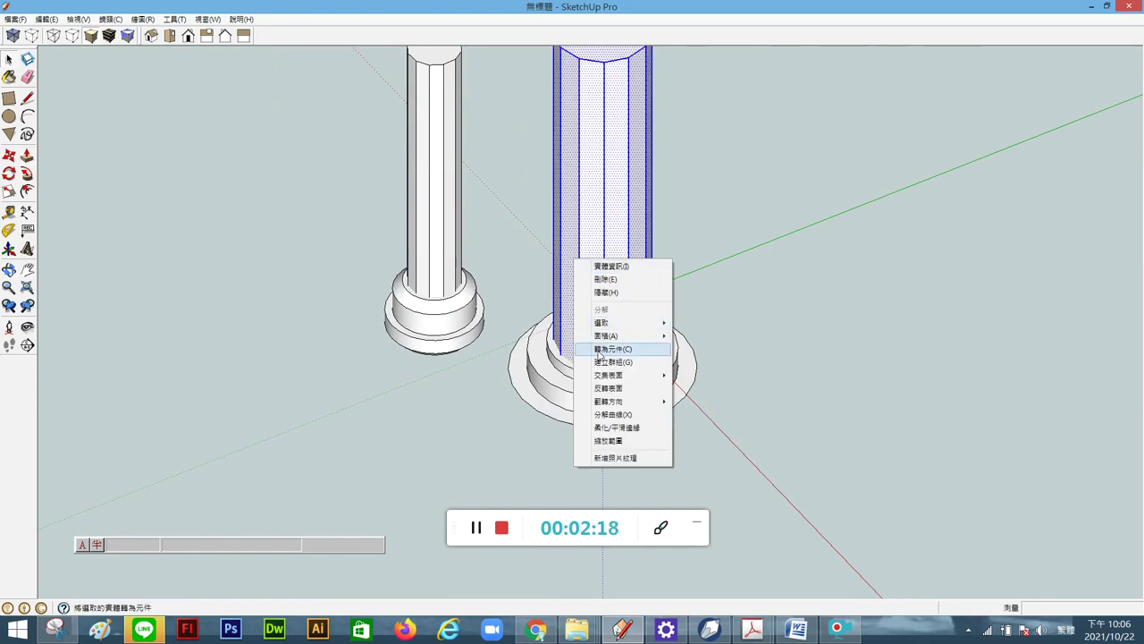
{"action": "left_click", "coordinate": [598, 350]}
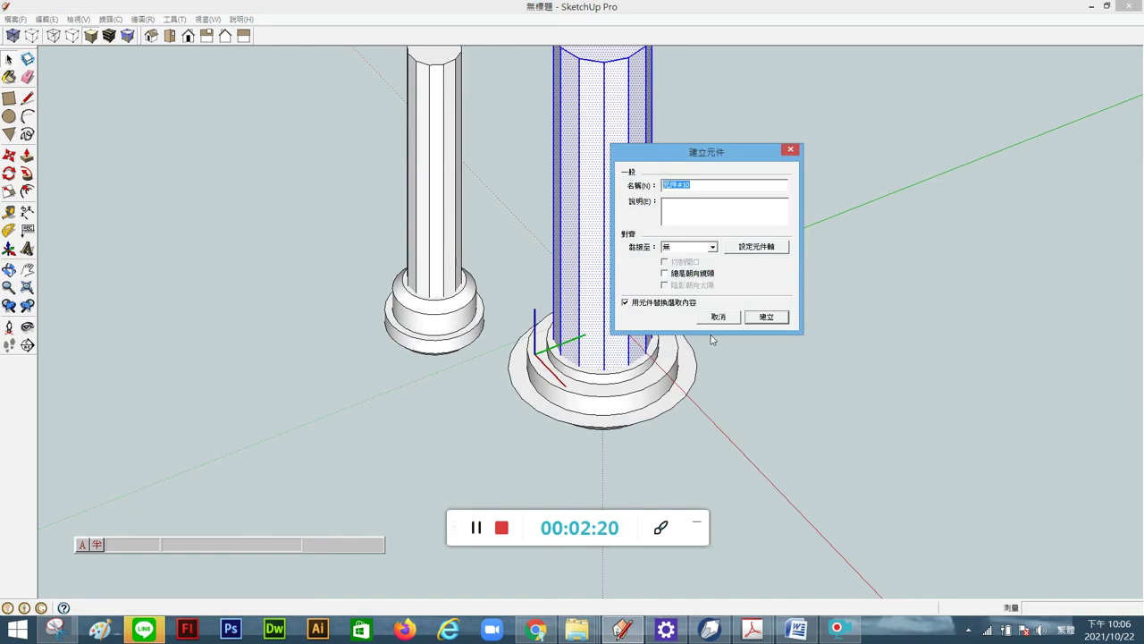
{"action": "left_click", "coordinate": [766, 316]}
Step: Move the shaft component off to the right of the base
{"action": "key", "text": "m"}
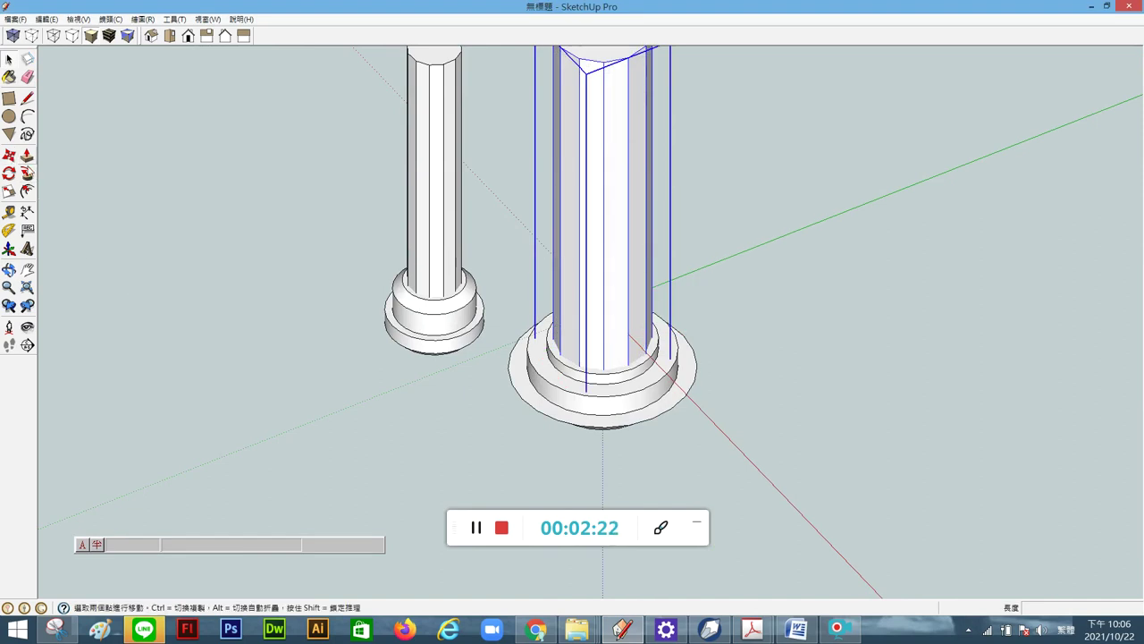
{"action": "left_click", "coordinate": [608, 345]}
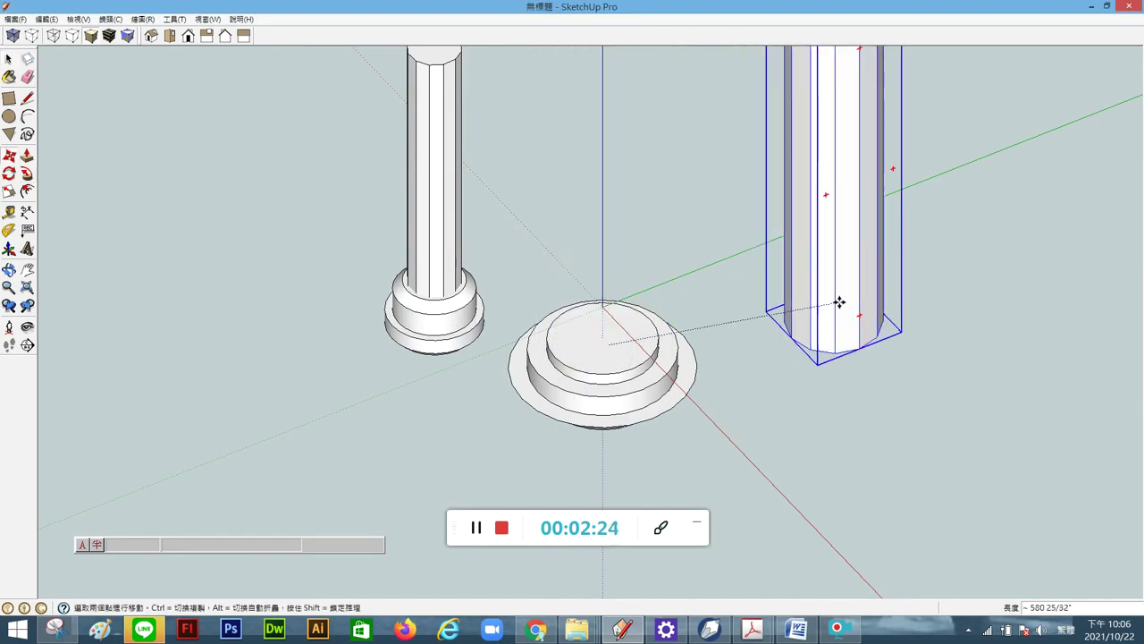
{"action": "left_click", "coordinate": [846, 273]}
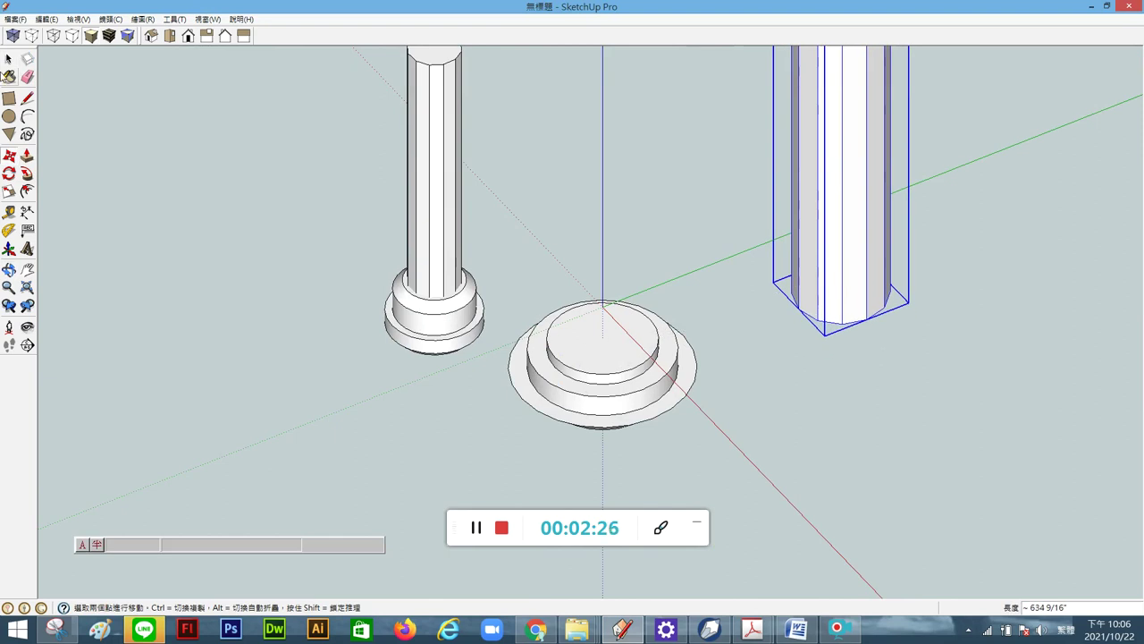
Step: Select the stepped base group and move it over beneath the shaft
{"action": "left_click", "coordinate": [7, 59]}
{"action": "left_click", "coordinate": [621, 351]}
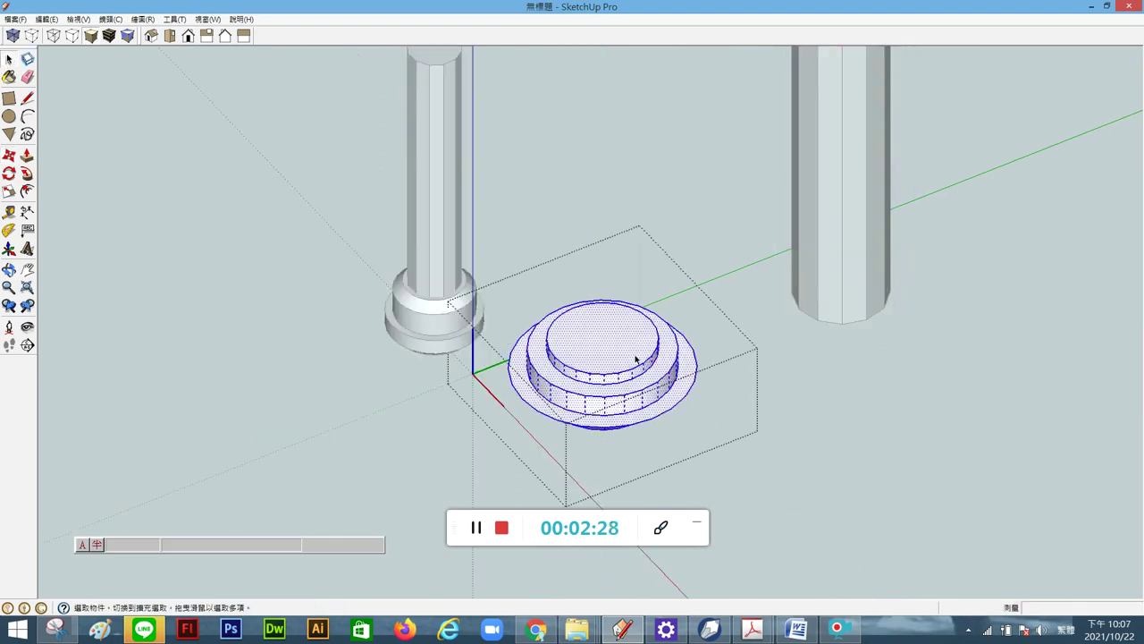
{"action": "left_click", "coordinate": [868, 465]}
{"action": "left_click", "coordinate": [639, 379]}
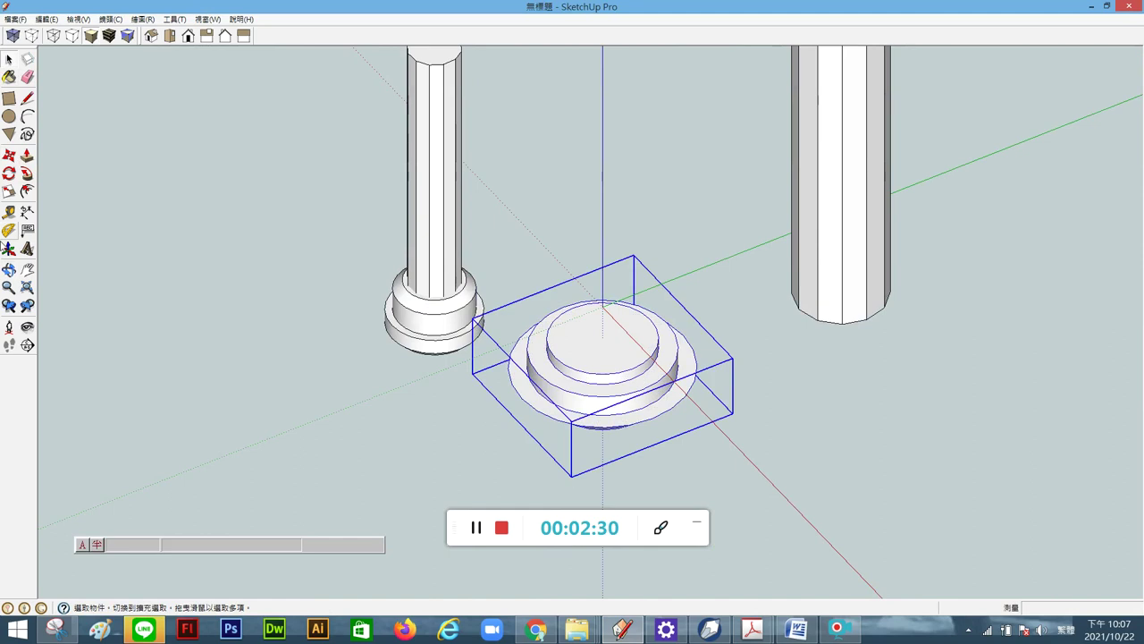
{"action": "left_click", "coordinate": [9, 155]}
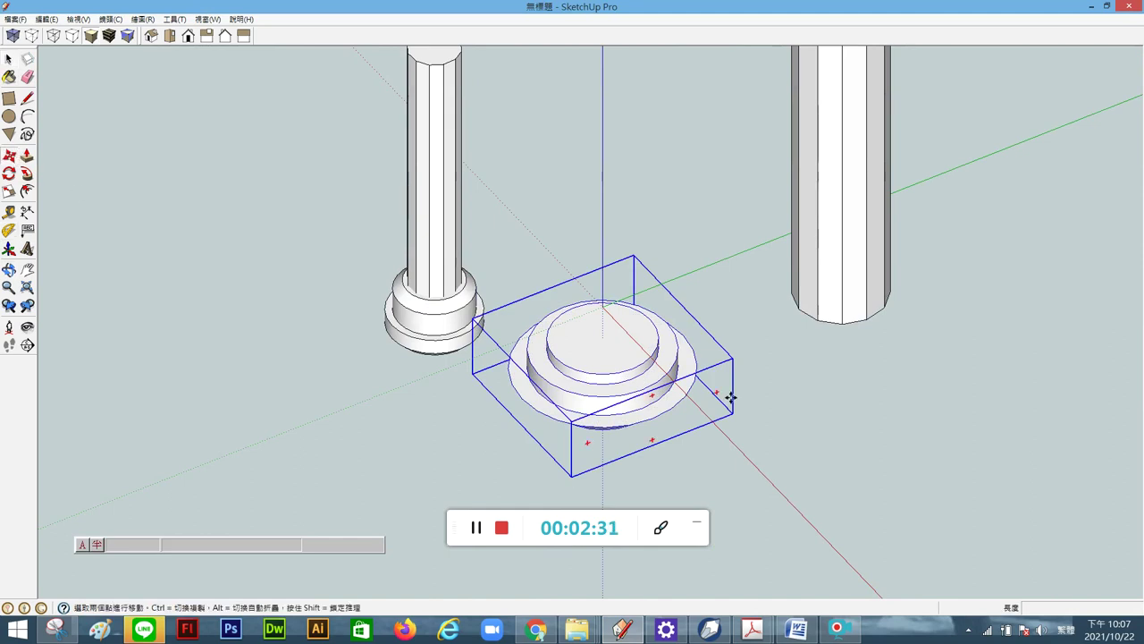
{"action": "left_click", "coordinate": [631, 360]}
{"action": "mouse_move", "coordinate": [788, 406]}
{"action": "middle_mouse_down"}
{"action": "mouse_move", "coordinate": [847, 270]}
{"action": "mouse_move", "coordinate": [899, 312]}
{"action": "middle_mouse_up"}
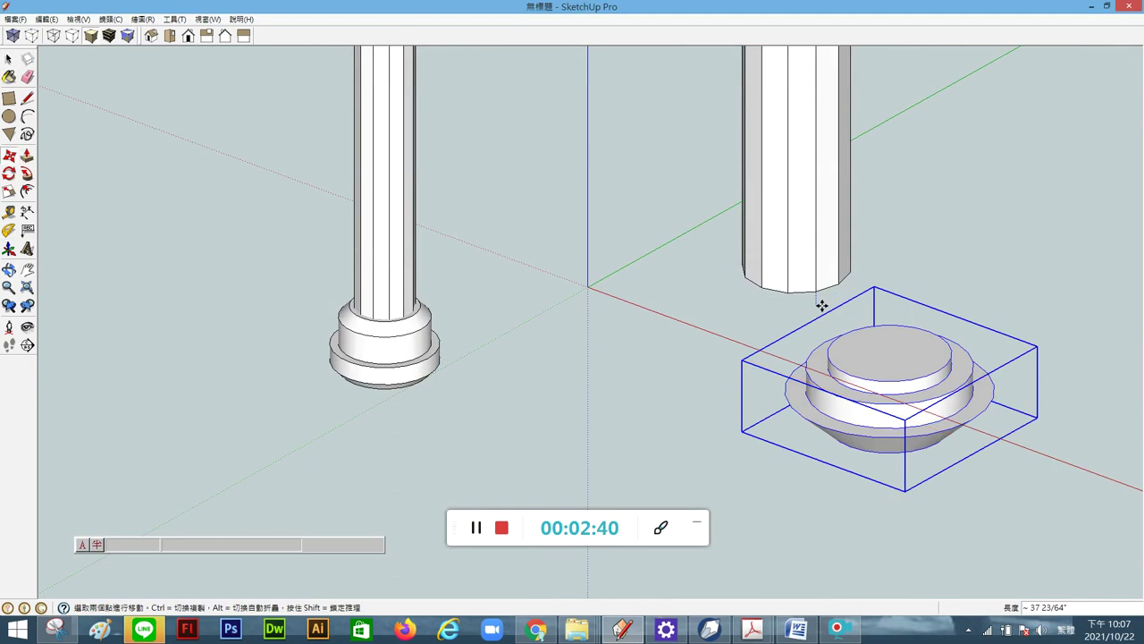
{"action": "left_click", "coordinate": [11, 59]}
Step: Move the selected shaft down onto the stepped base
{"action": "left_click", "coordinate": [774, 237]}
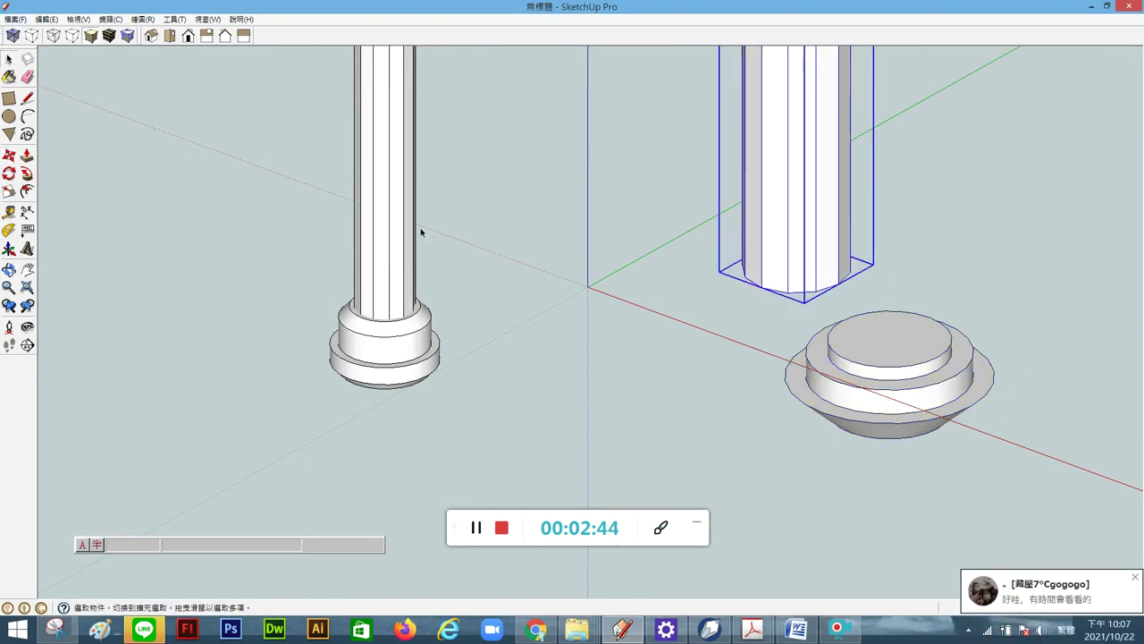
{"action": "left_click", "coordinate": [9, 154]}
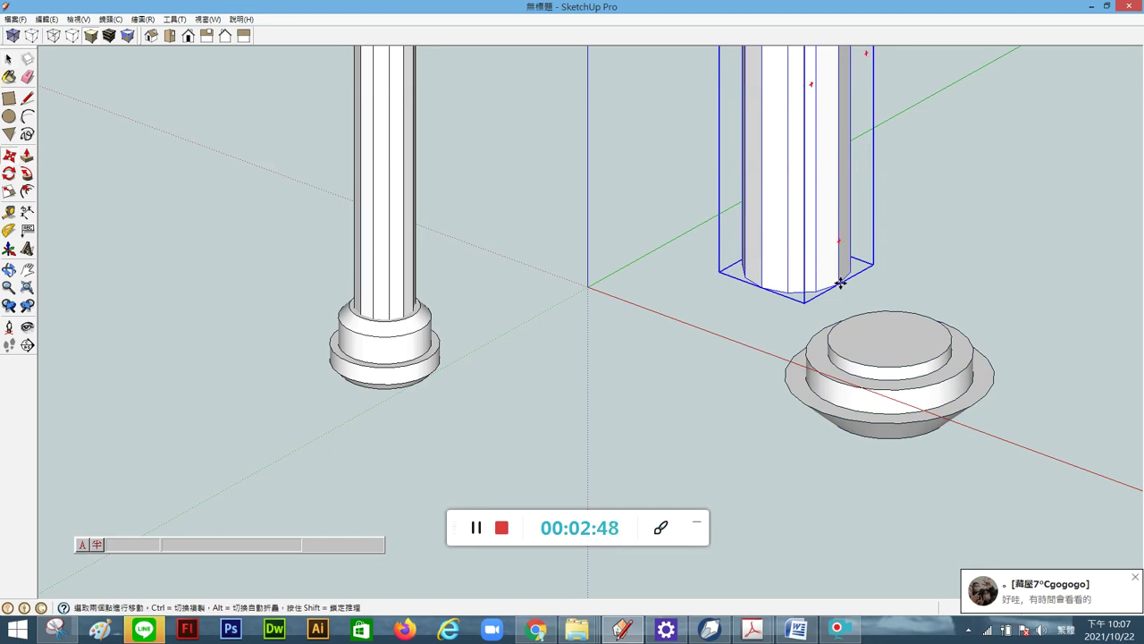
{"action": "left_click_drag", "start_coordinate": [840, 282], "coordinate": [936, 352]}
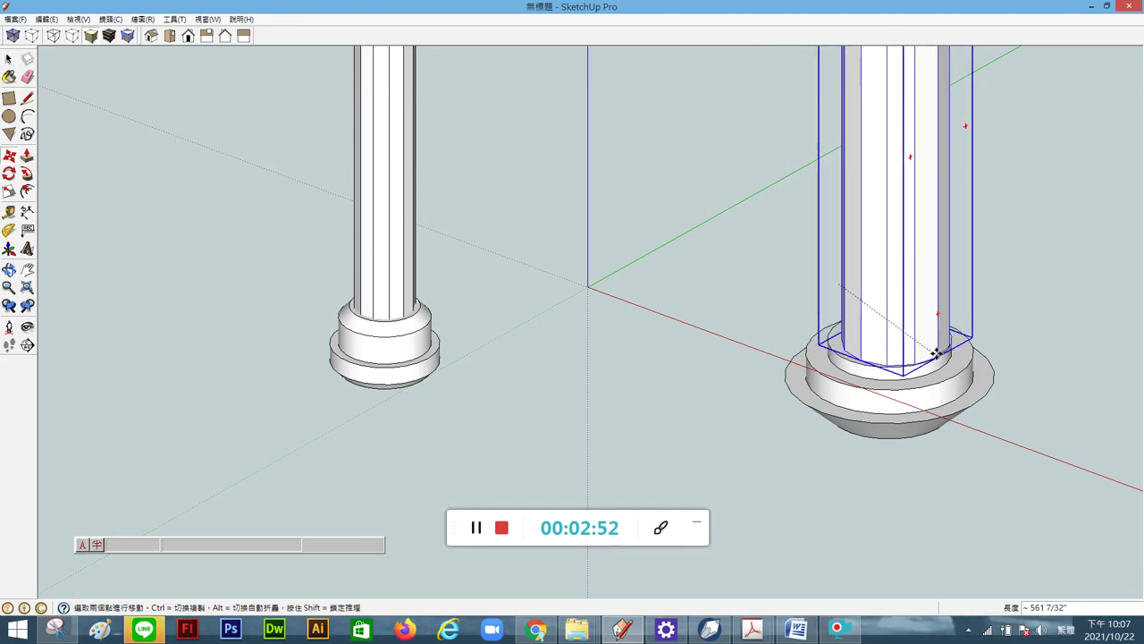
{"action": "left_click_drag", "start_coordinate": [932, 354], "coordinate": [920, 385]}
{"action": "scroll", "coordinate": [920, 384], "scroll_direction": "up", "scroll_amount": 2}
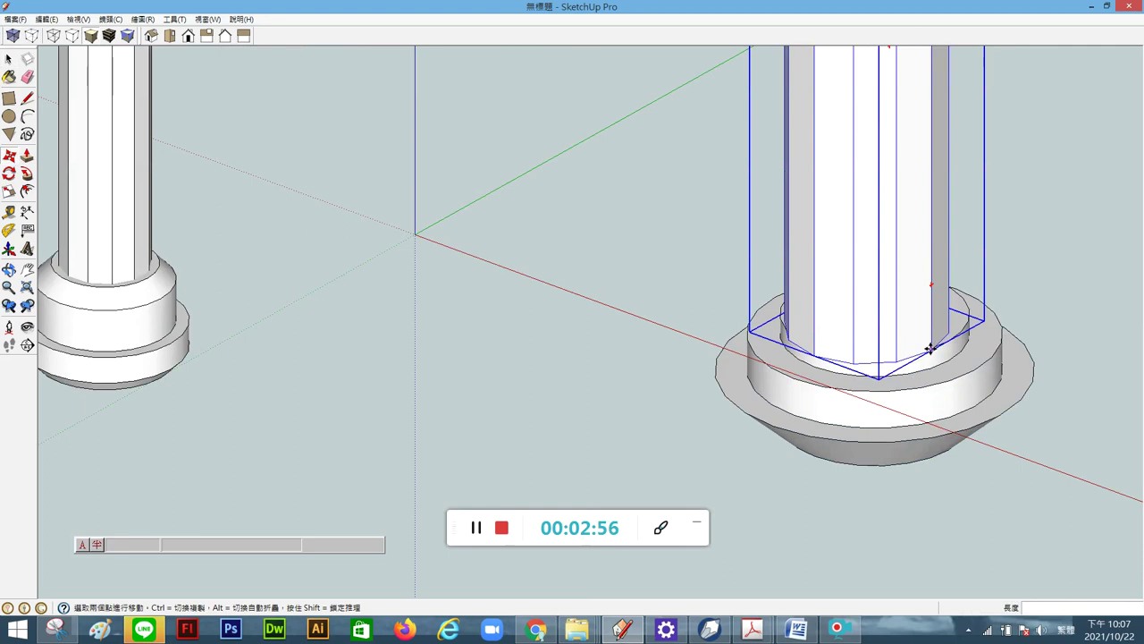
{"action": "scroll", "coordinate": [958, 339], "scroll_direction": "up", "scroll_amount": 1}
{"action": "scroll", "coordinate": [958, 338], "scroll_direction": "up", "scroll_amount": 1}
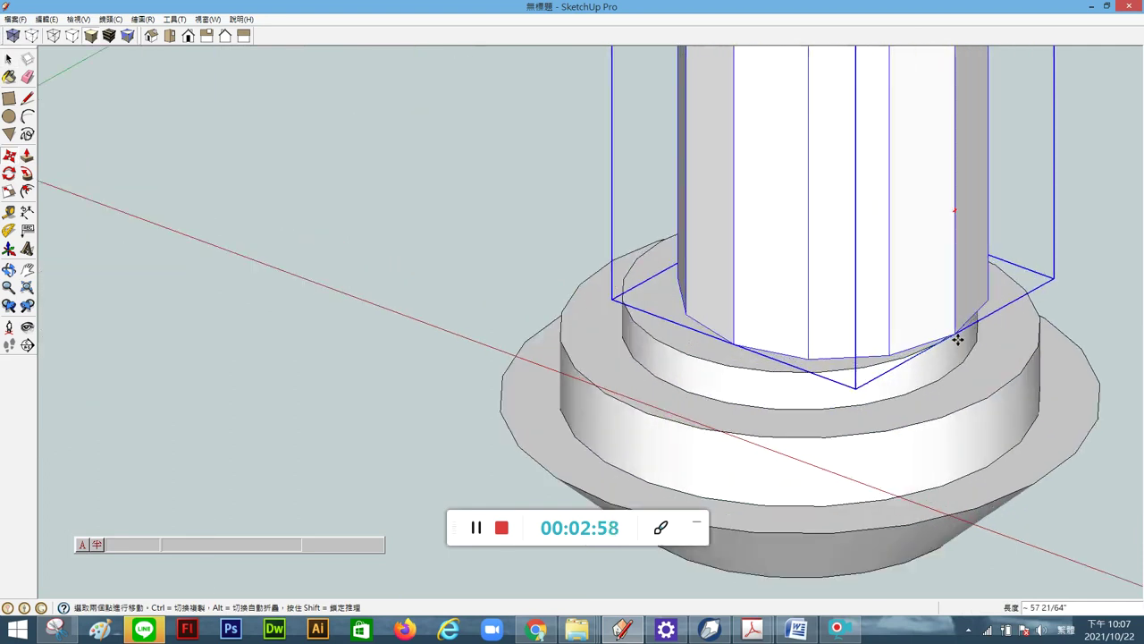
Step: Align the shaft over the base's centre and lift it up along the blue axis
{"action": "mouse_move", "coordinate": [958, 339]}
{"action": "left_mouse_down"}
{"action": "mouse_move", "coordinate": [886, 358]}
{"action": "mouse_move", "coordinate": [956, 333]}
{"action": "left_mouse_up"}
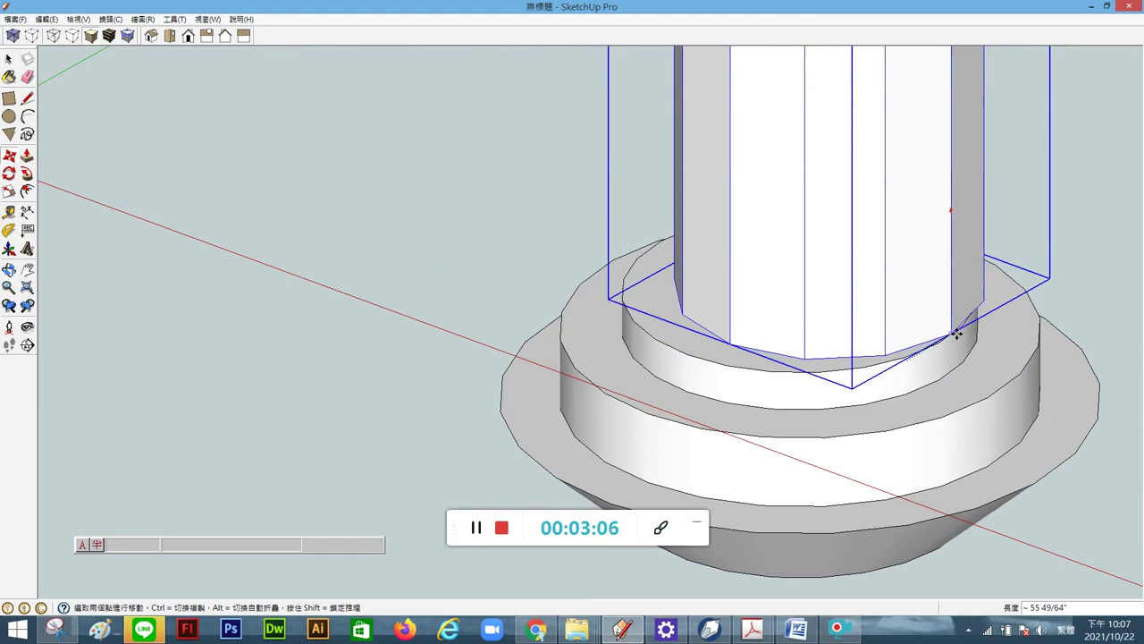
{"action": "left_click_drag", "start_coordinate": [945, 338], "coordinate": [945, 332]}
{"action": "scroll", "coordinate": [567, 298], "scroll_direction": "down", "scroll_amount": 3}
{"action": "scroll", "coordinate": [518, 286], "scroll_direction": "down", "scroll_amount": 3}
{"action": "scroll", "coordinate": [512, 308], "scroll_direction": "down", "scroll_amount": 2}
{"action": "left_click_drag", "start_coordinate": [605, 299], "coordinate": [604, 207]}
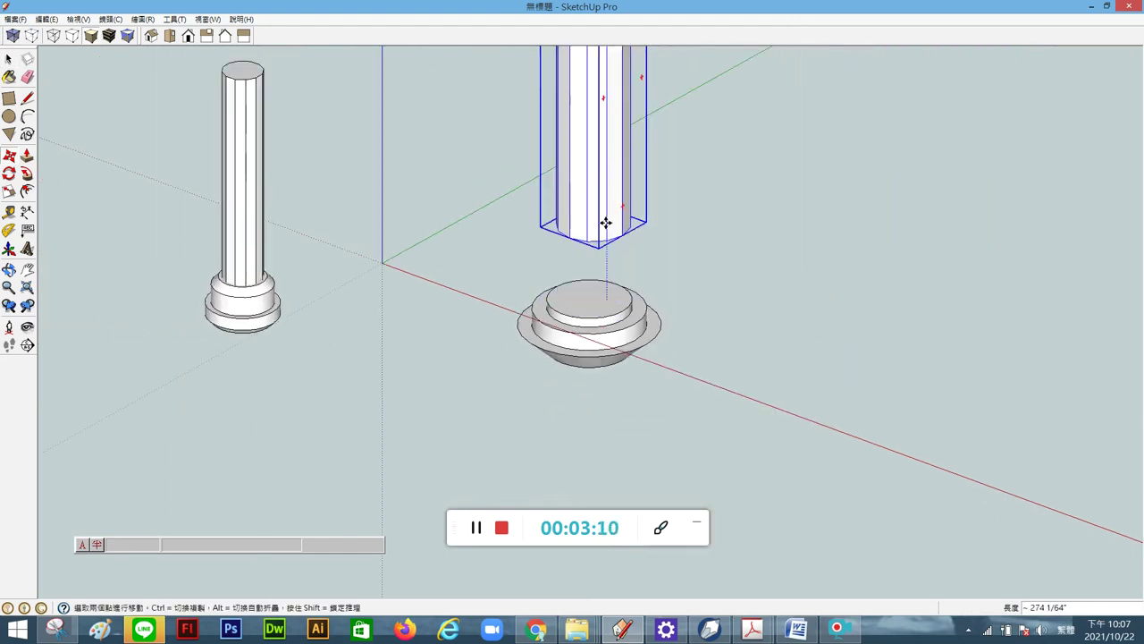
Step: Drop the shaft above the base, select the base, and orbit higher to view both
{"action": "left_click", "coordinate": [604, 207]}
{"action": "left_click", "coordinate": [9, 59]}
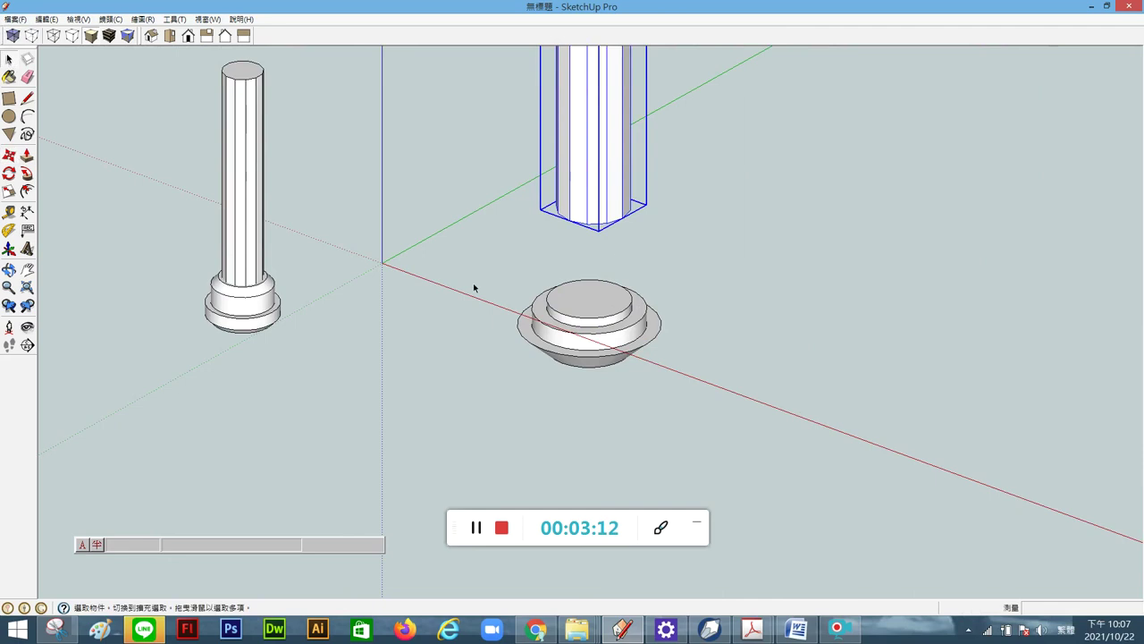
{"action": "scroll", "coordinate": [563, 313], "scroll_direction": "up", "scroll_amount": 2}
{"action": "left_click", "coordinate": [572, 313]}
{"action": "scroll", "coordinate": [613, 349], "scroll_direction": "up", "scroll_amount": 2}
{"action": "scroll", "coordinate": [613, 353], "scroll_direction": "up", "scroll_amount": 2}
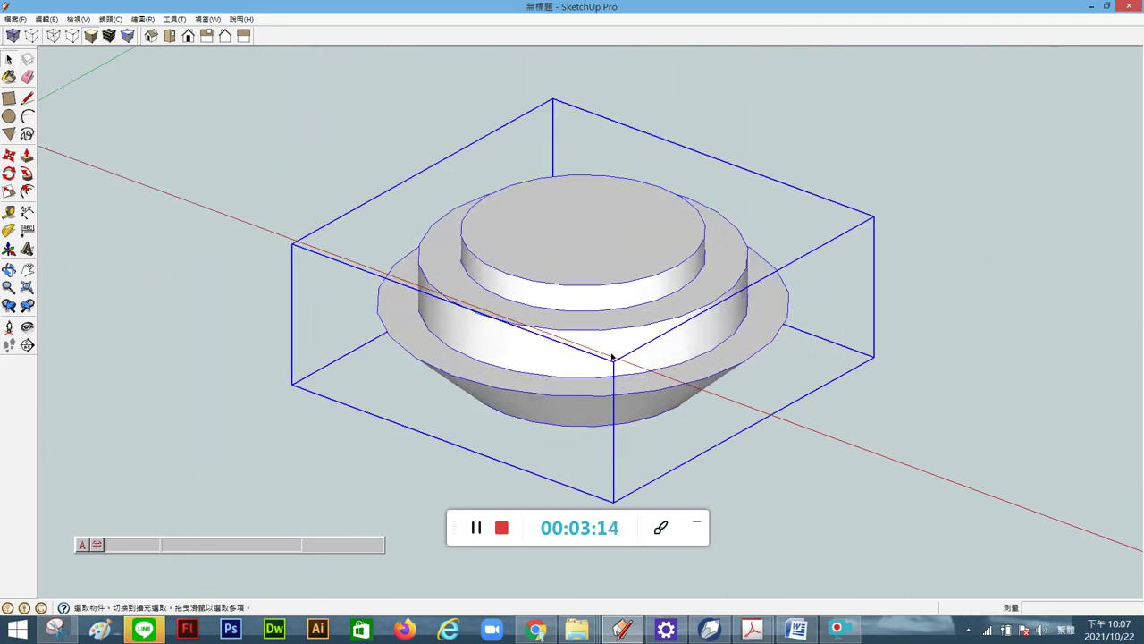
{"action": "scroll", "coordinate": [625, 349], "scroll_direction": "up", "scroll_amount": 2}
{"action": "middle_click_drag", "start_coordinate": [634, 344], "coordinate": [741, 440]}
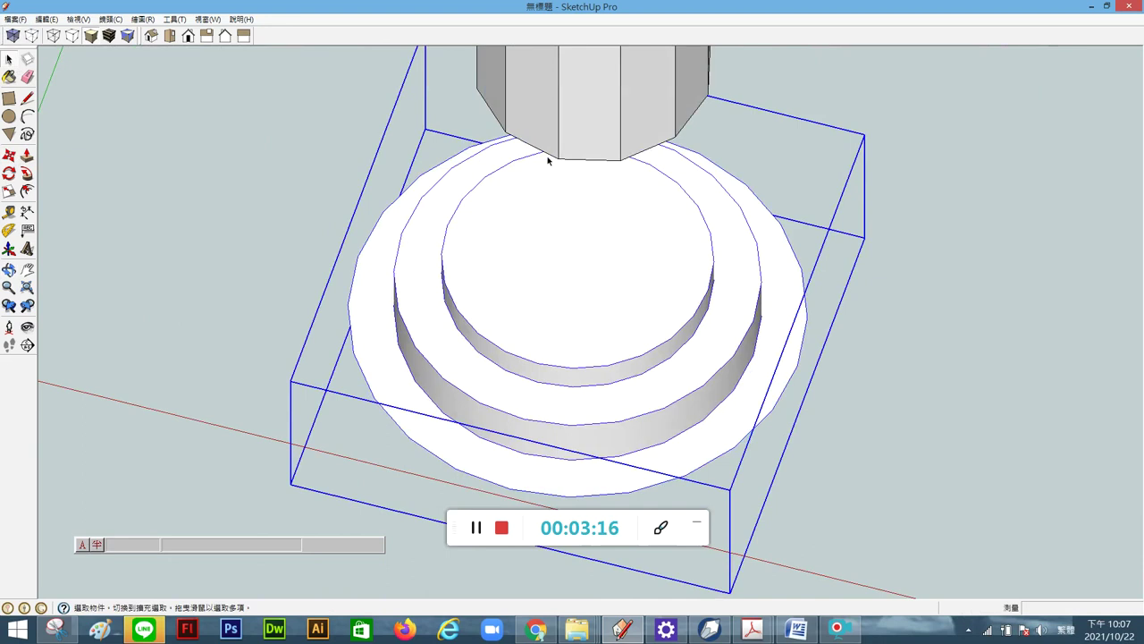
{"action": "scroll", "coordinate": [559, 121], "scroll_direction": "down", "scroll_amount": 2}
{"action": "scroll", "coordinate": [565, 169], "scroll_direction": "down", "scroll_amount": 2}
{"action": "scroll", "coordinate": [536, 223], "scroll_direction": "down", "scroll_amount": 2}
{"action": "scroll", "coordinate": [523, 250], "scroll_direction": "down", "scroll_amount": 2}
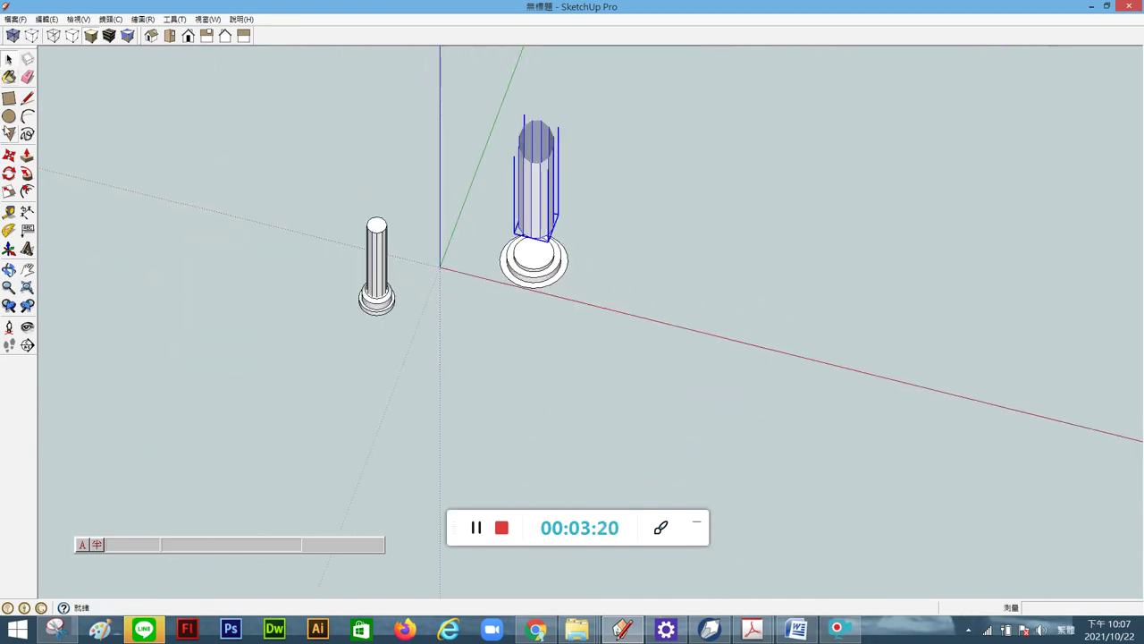
Step: Move the shaft away from its base and tilt the view to look down
{"action": "left_click", "coordinate": [9, 154]}
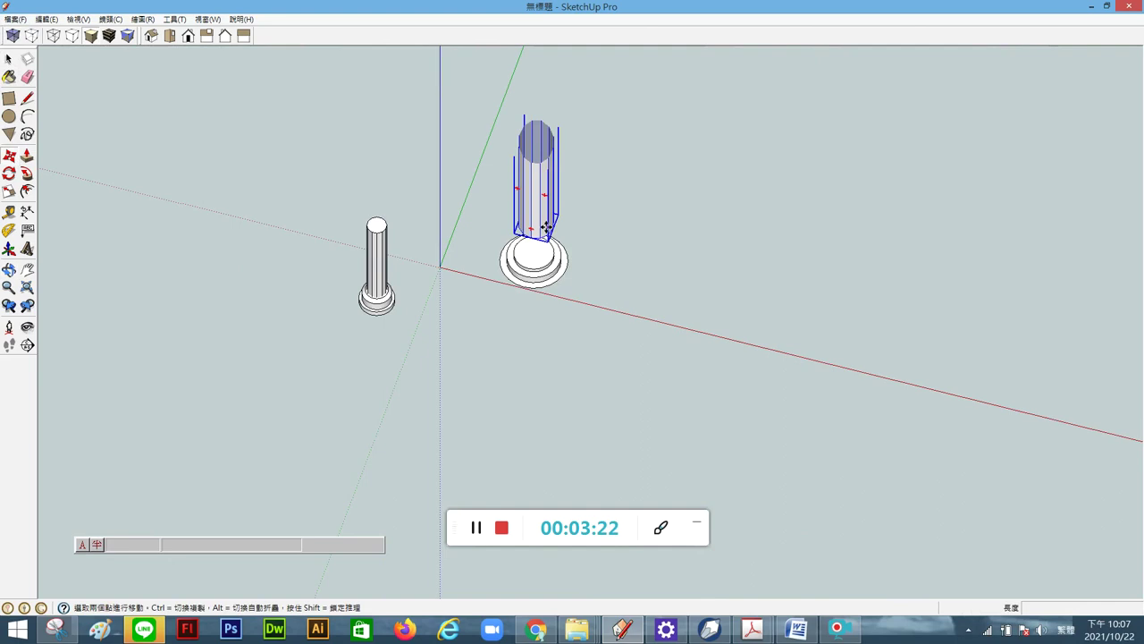
{"action": "left_click", "coordinate": [547, 227]}
{"action": "scroll", "coordinate": [564, 276], "scroll_direction": "up", "scroll_amount": 3}
{"action": "middle_click_drag", "start_coordinate": [564, 276], "coordinate": [544, 396]}
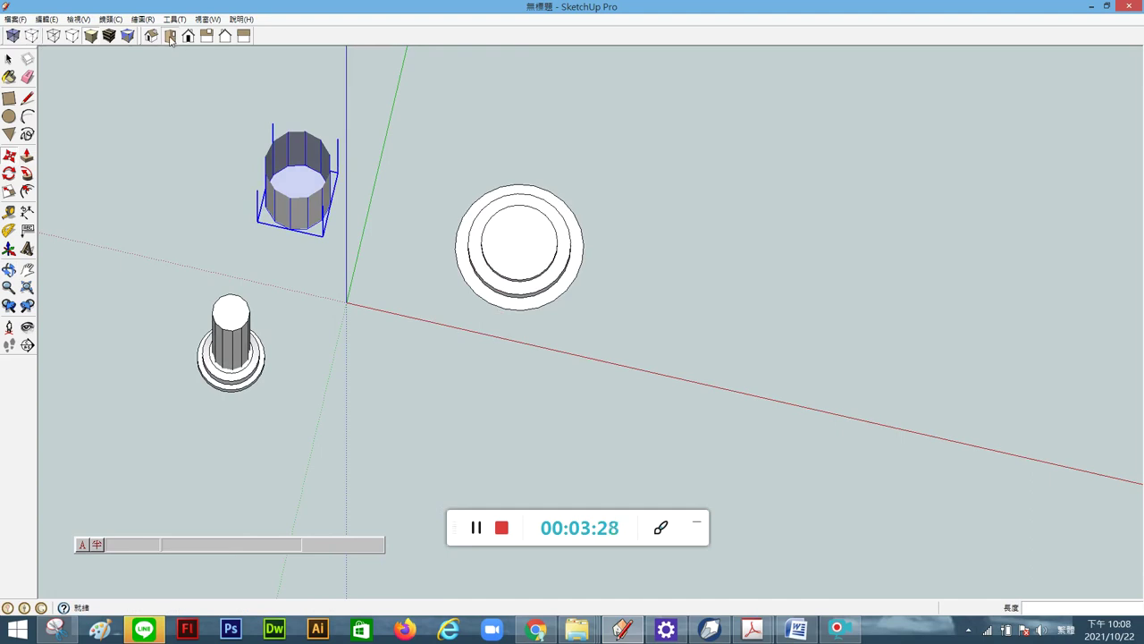
Step: Switch to Top view and zoom in on the base's inner top circle
{"action": "left_click", "coordinate": [169, 36]}
{"action": "scroll", "coordinate": [809, 238], "scroll_direction": "up", "scroll_amount": 2}
{"action": "scroll", "coordinate": [809, 237], "scroll_direction": "up", "scroll_amount": 2}
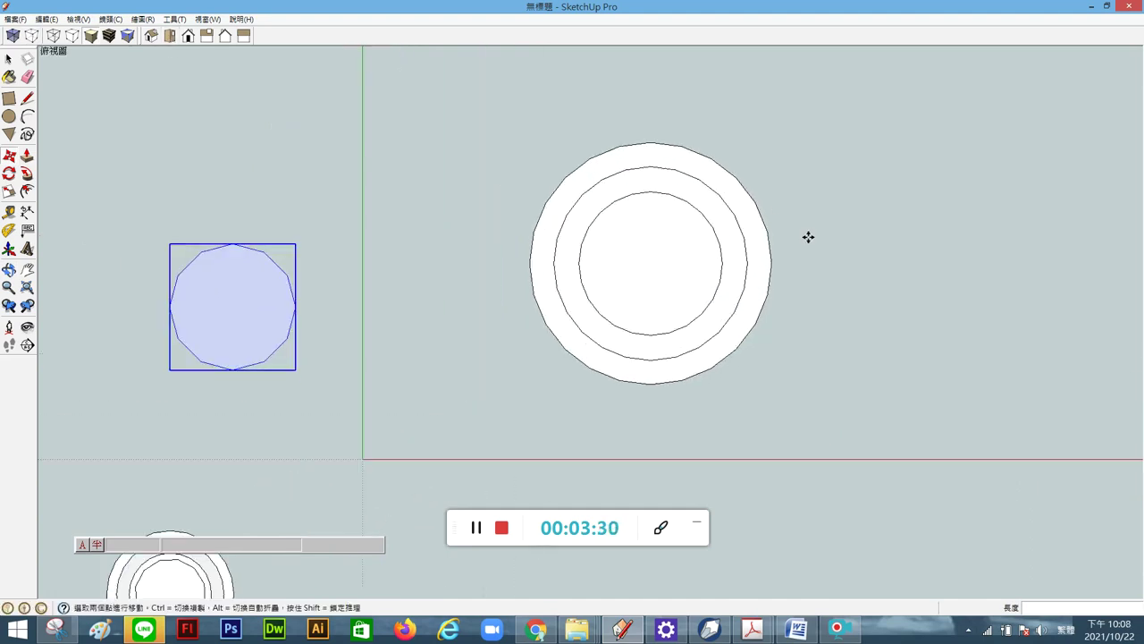
{"action": "scroll", "coordinate": [809, 237], "scroll_direction": "up", "scroll_amount": 1}
{"action": "scroll", "coordinate": [795, 232], "scroll_direction": "up", "scroll_amount": 2}
{"action": "scroll", "coordinate": [795, 232], "scroll_direction": "up", "scroll_amount": 1}
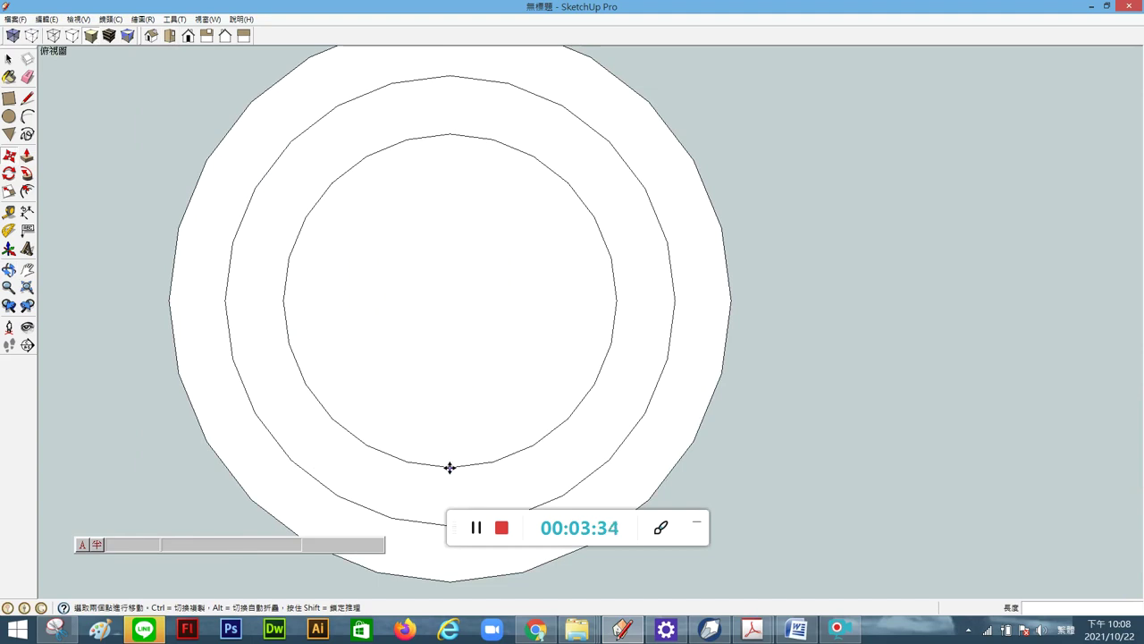
Step: Draw a top-to-bottom diameter line between the inner circle's vertices
{"action": "left_click", "coordinate": [27, 98]}
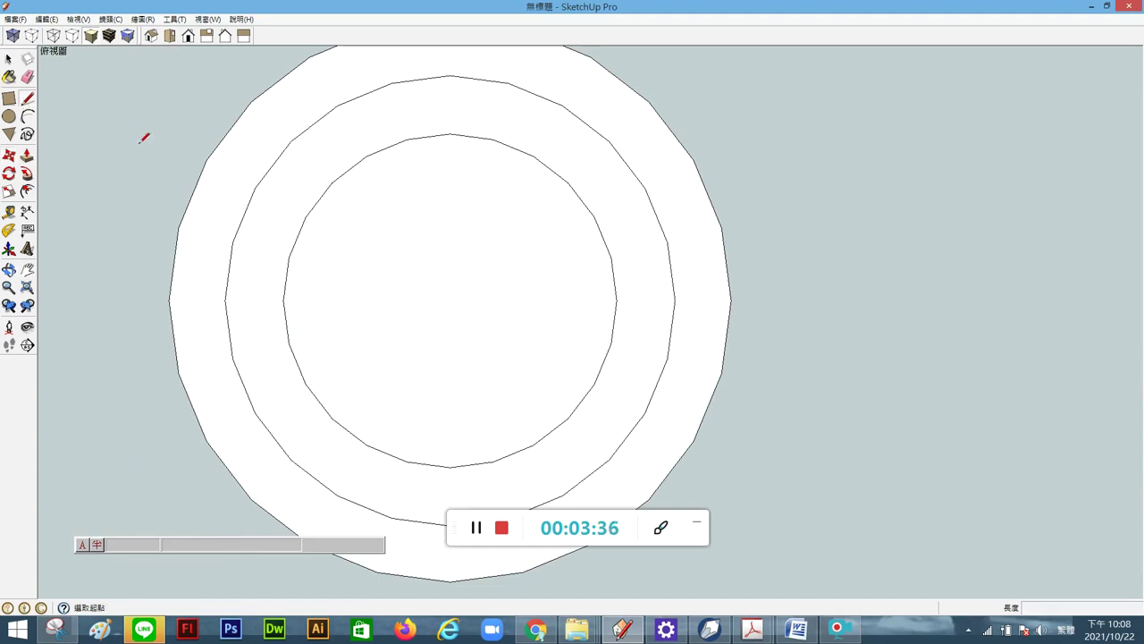
{"action": "left_click", "coordinate": [450, 134]}
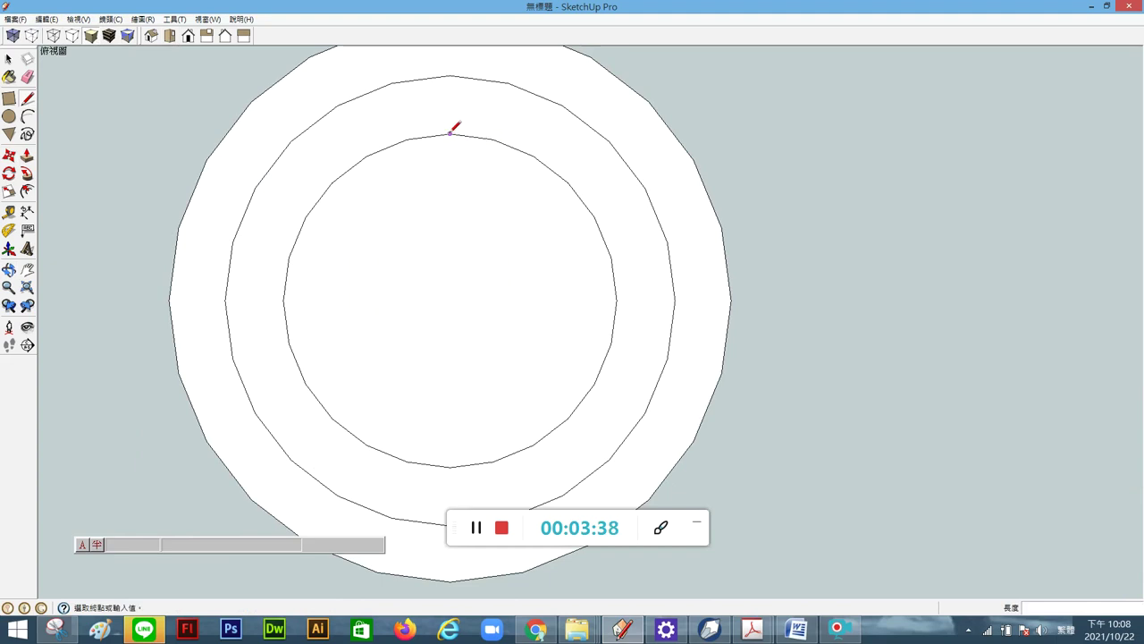
{"action": "left_click", "coordinate": [449, 463]}
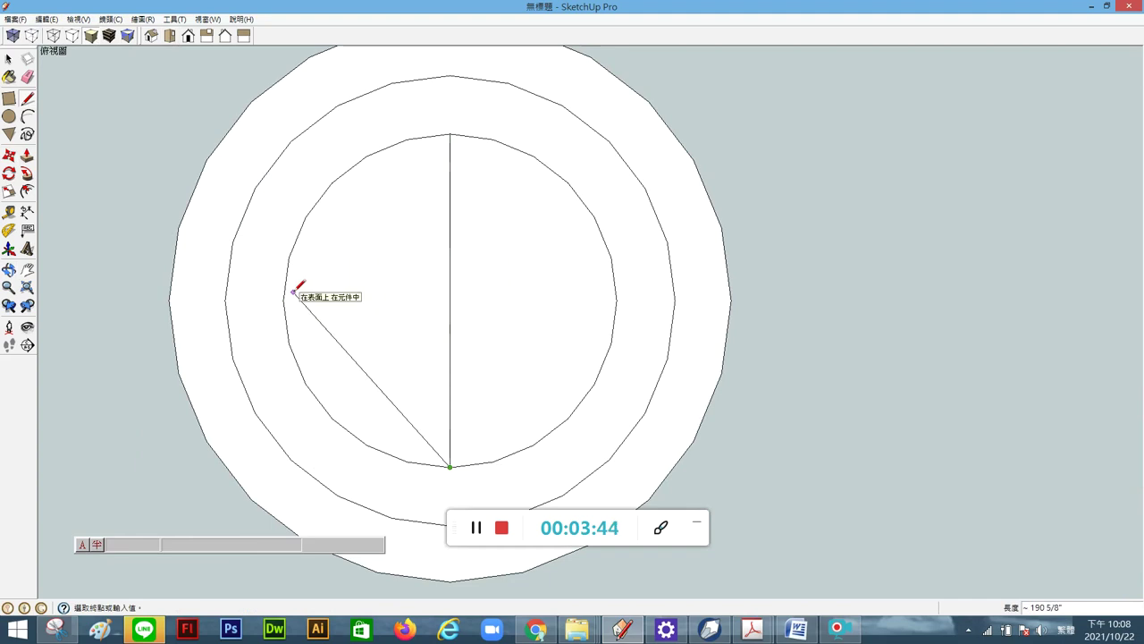
{"action": "key", "text": "Escape"}
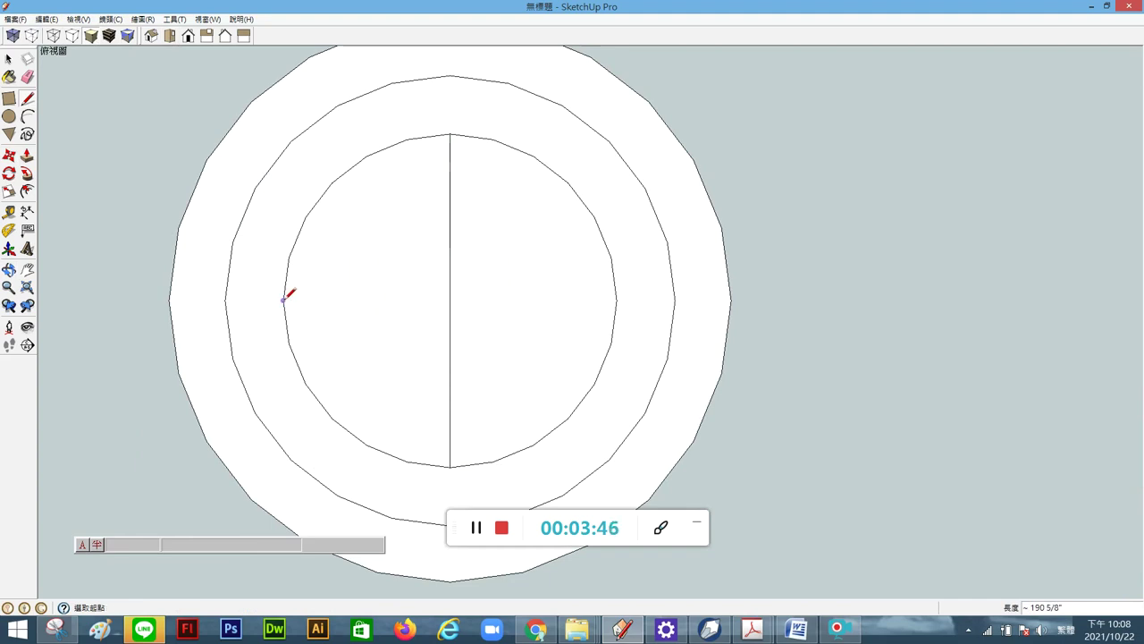
Step: Draw a left-to-right diameter crossing the first, then orbit back into 3D
{"action": "left_click", "coordinate": [284, 300]}
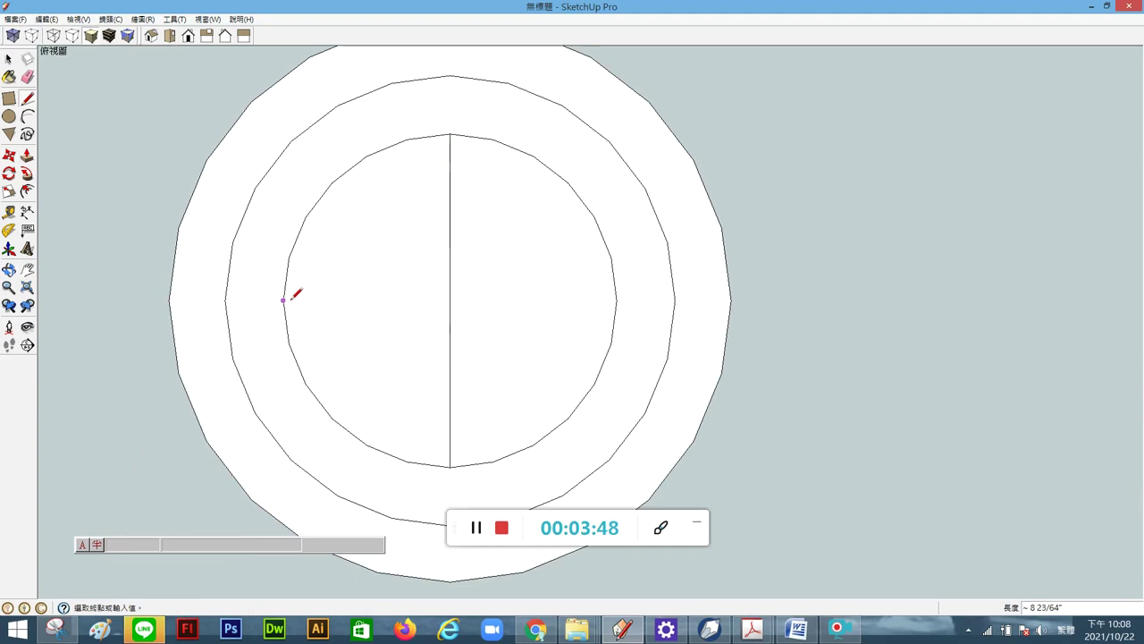
{"action": "left_click", "coordinate": [618, 300]}
{"action": "middle_click_drag", "start_coordinate": [619, 300], "coordinate": [453, 79]}
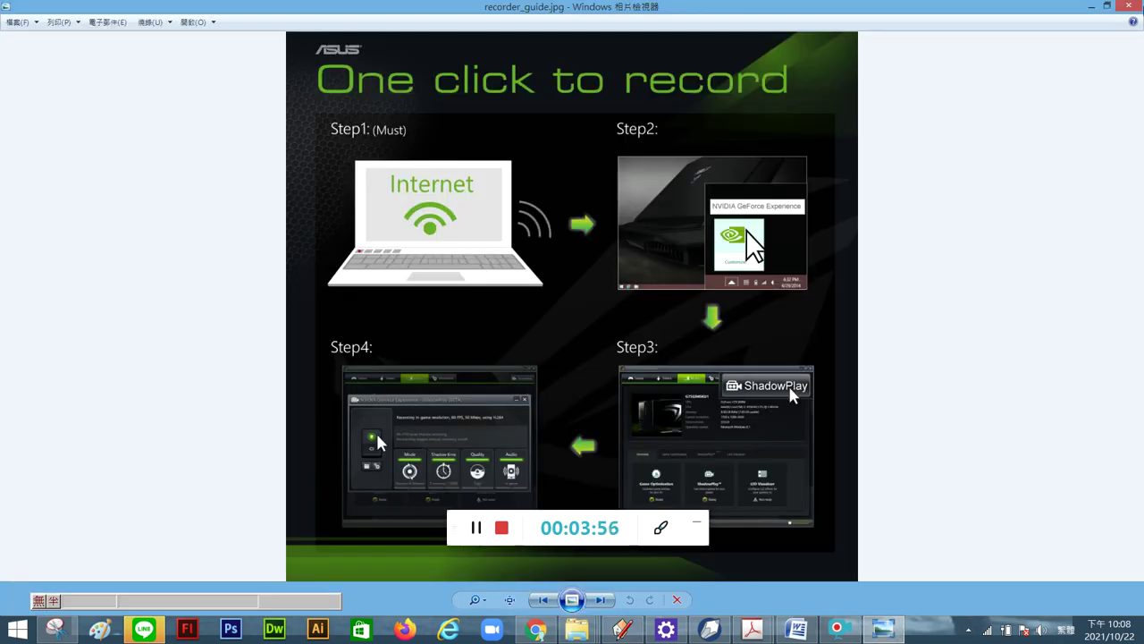
{"action": "left_click", "coordinate": [1136, 4]}
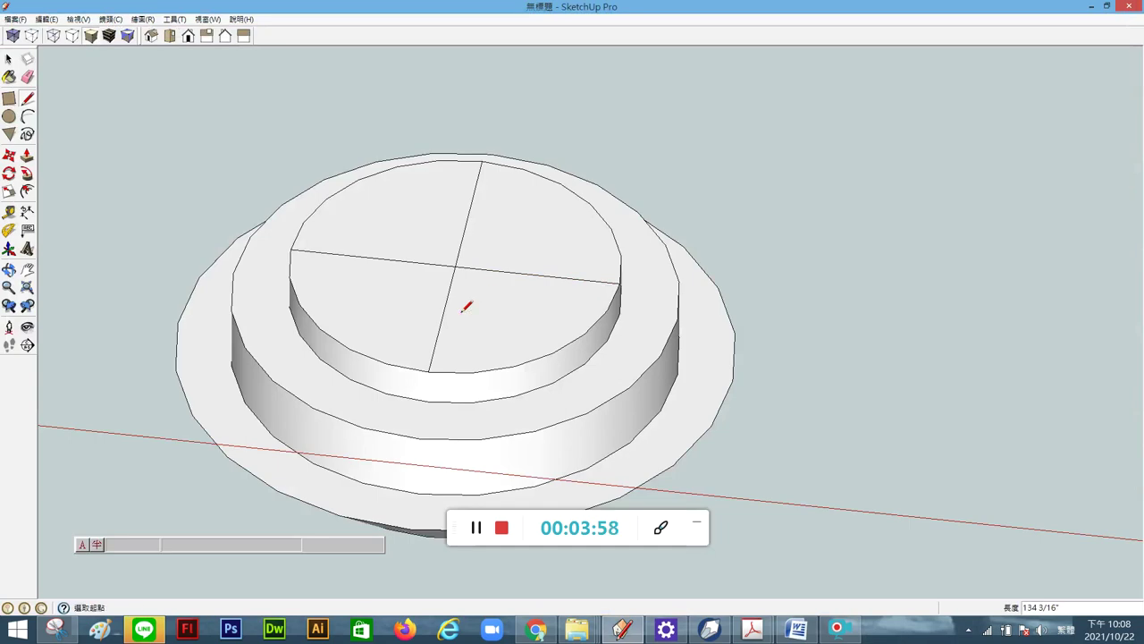
Step: Drag-select the whole stepped base and apply an option from its right-click menu
{"action": "key", "text": "space"}
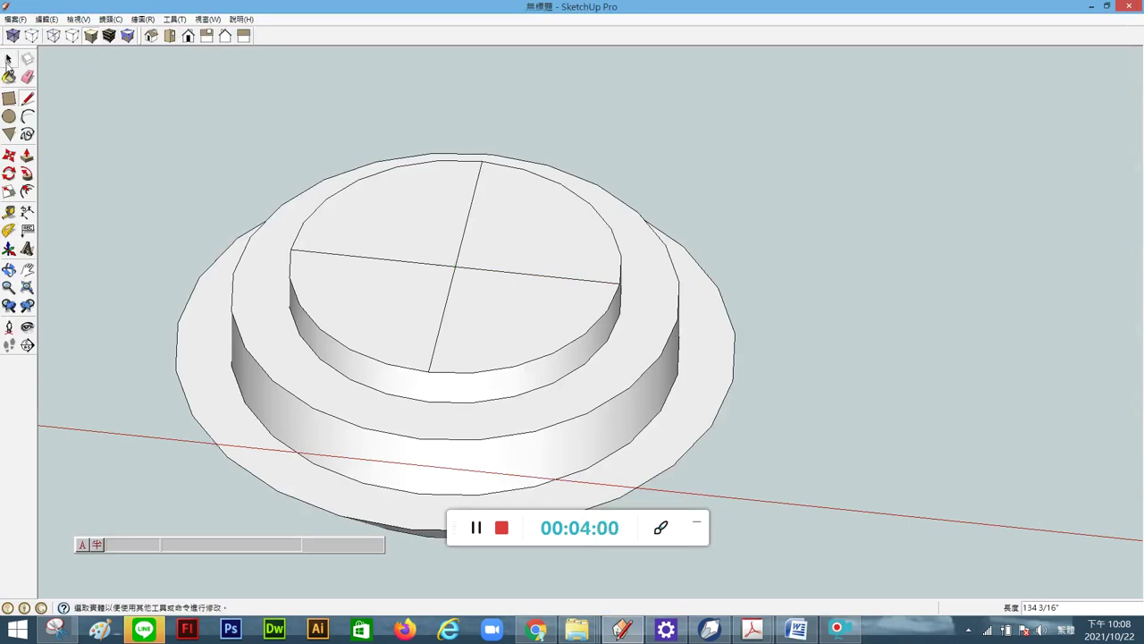
{"action": "scroll", "coordinate": [489, 226], "scroll_direction": "down", "scroll_amount": 2}
{"action": "left_click_drag", "start_coordinate": [157, 137], "coordinate": [722, 487]}
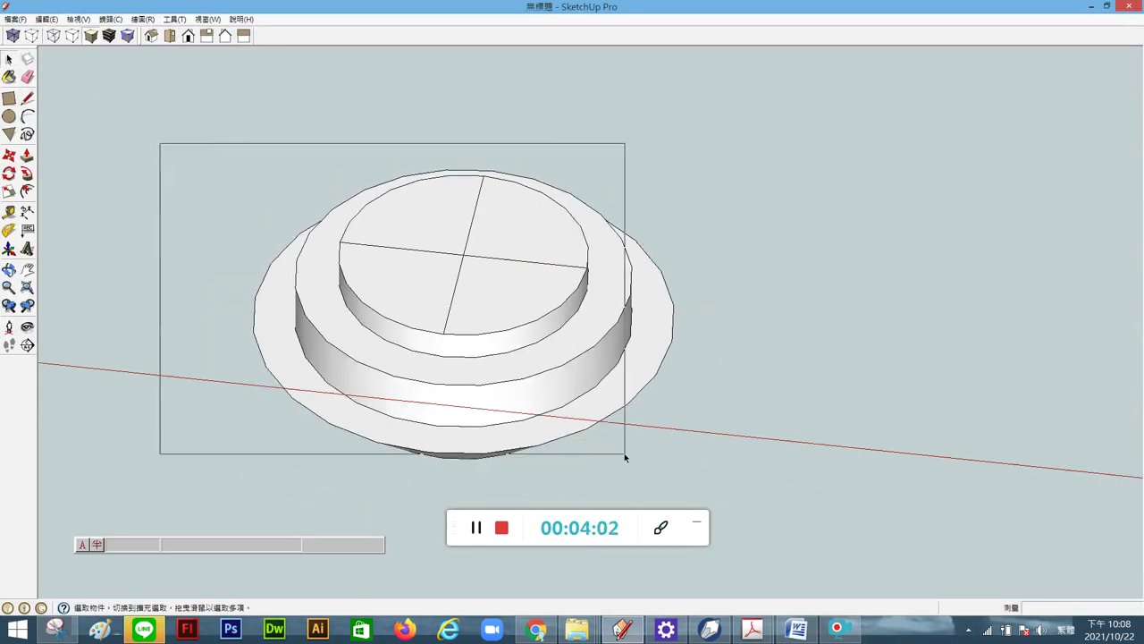
{"action": "right_click", "coordinate": [440, 299]}
{"action": "mouse_move", "coordinate": [473, 386]}
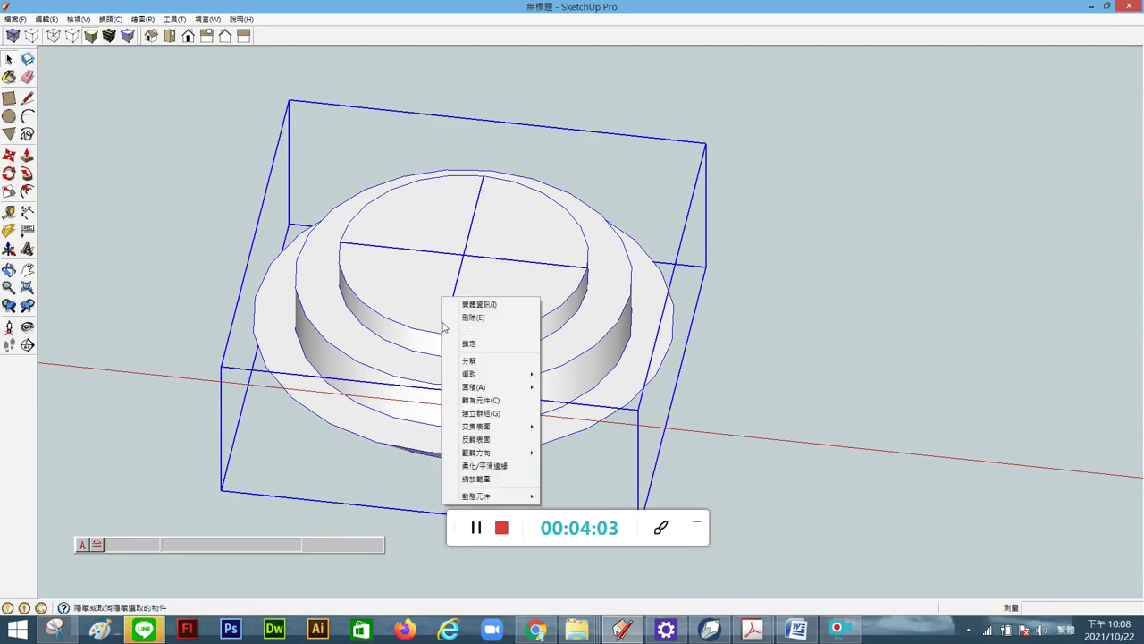
{"action": "left_click", "coordinate": [467, 413]}
{"action": "scroll", "coordinate": [549, 419], "scroll_direction": "down", "scroll_amount": 2}
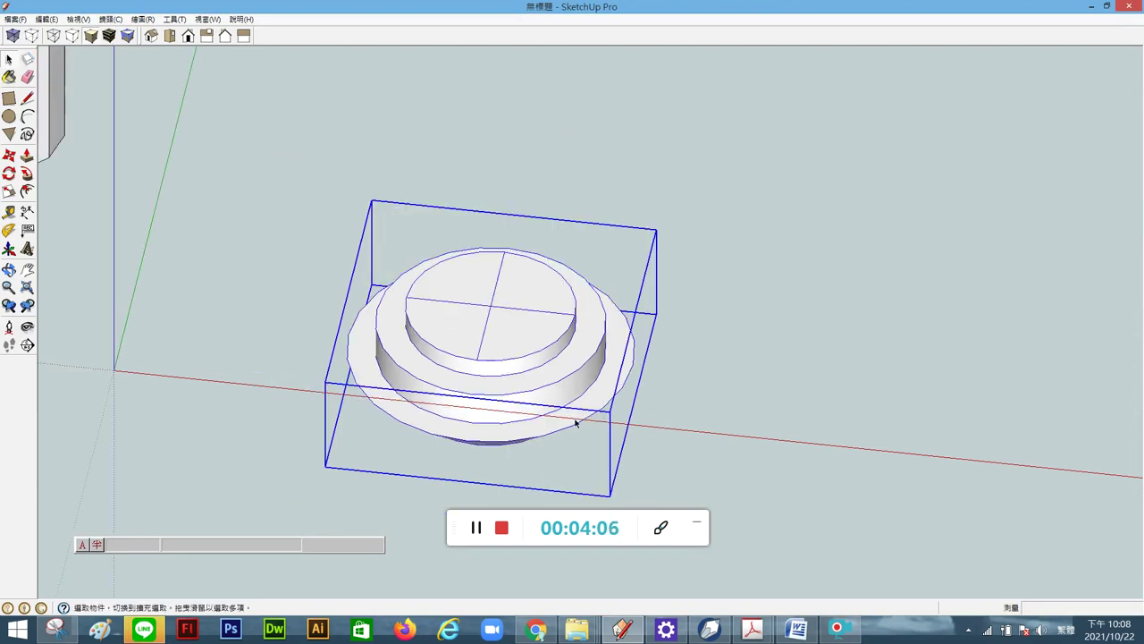
{"action": "scroll", "coordinate": [312, 319], "scroll_direction": "up", "scroll_amount": 2}
Step: Move the stepped base from its top-centre point to the new spot nearer the origin
{"action": "left_click", "coordinate": [9, 155]}
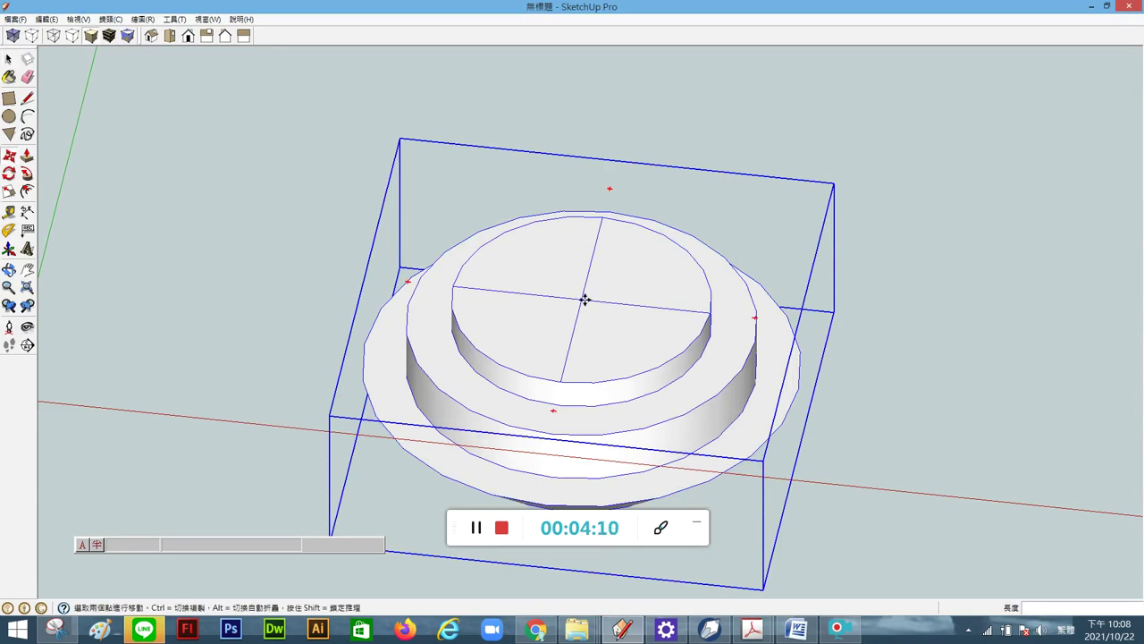
{"action": "left_click", "coordinate": [583, 298]}
{"action": "left_click", "coordinate": [588, 296]}
{"action": "scroll", "coordinate": [590, 341], "scroll_direction": "down", "scroll_amount": 1}
{"action": "scroll", "coordinate": [590, 341], "scroll_direction": "down", "scroll_amount": 2}
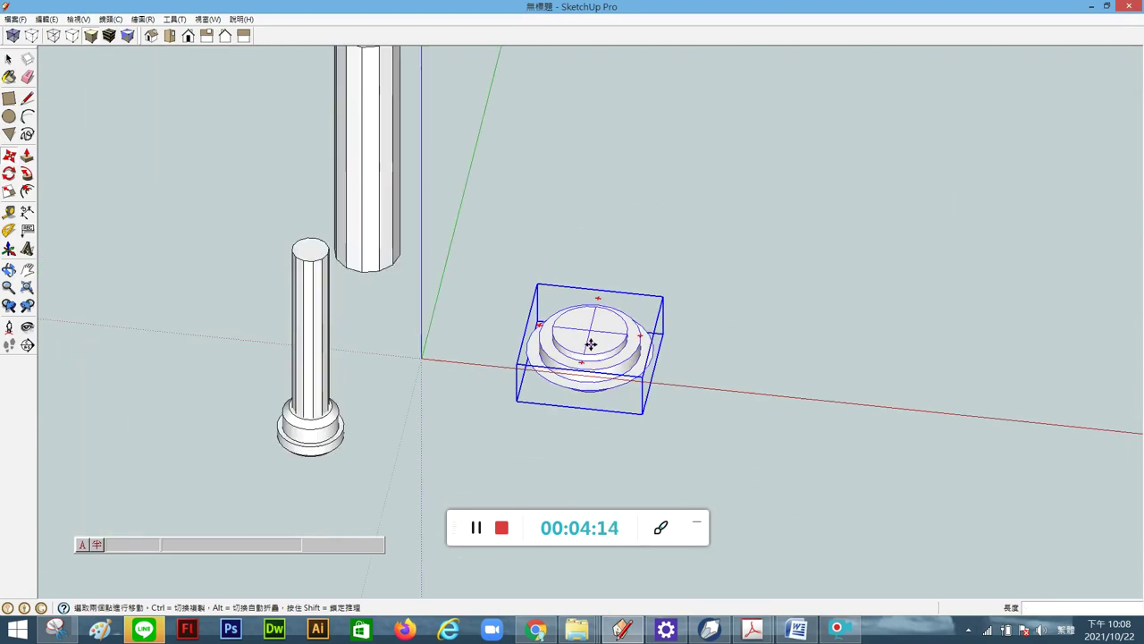
{"action": "scroll", "coordinate": [519, 339], "scroll_direction": "down", "scroll_amount": 1}
{"action": "middle_click_drag", "start_coordinate": [437, 258], "coordinate": [461, 43]}
{"action": "mouse_move", "coordinate": [402, 319]}
{"action": "middle_mouse_down"}
{"action": "mouse_move", "coordinate": [608, 151]}
{"action": "mouse_move", "coordinate": [434, 348]}
{"action": "mouse_move", "coordinate": [528, 113]}
{"action": "middle_mouse_up"}
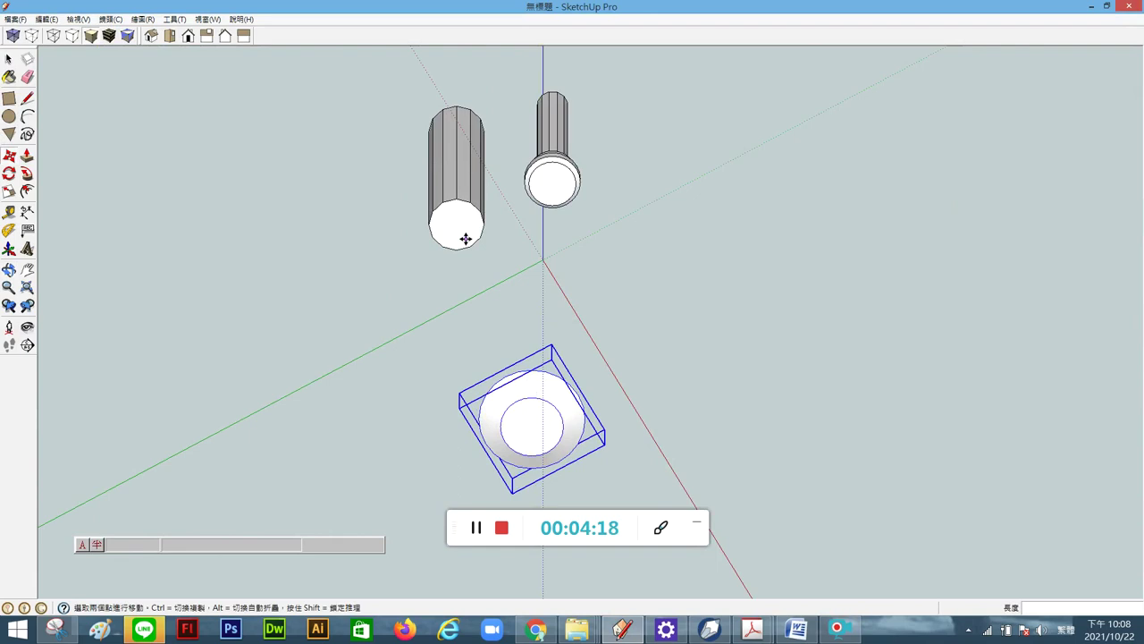
{"action": "scroll", "coordinate": [465, 235], "scroll_direction": "up", "scroll_amount": 2}
{"action": "scroll", "coordinate": [466, 234], "scroll_direction": "up", "scroll_amount": 2}
{"action": "scroll", "coordinate": [491, 174], "scroll_direction": "up", "scroll_amount": 1}
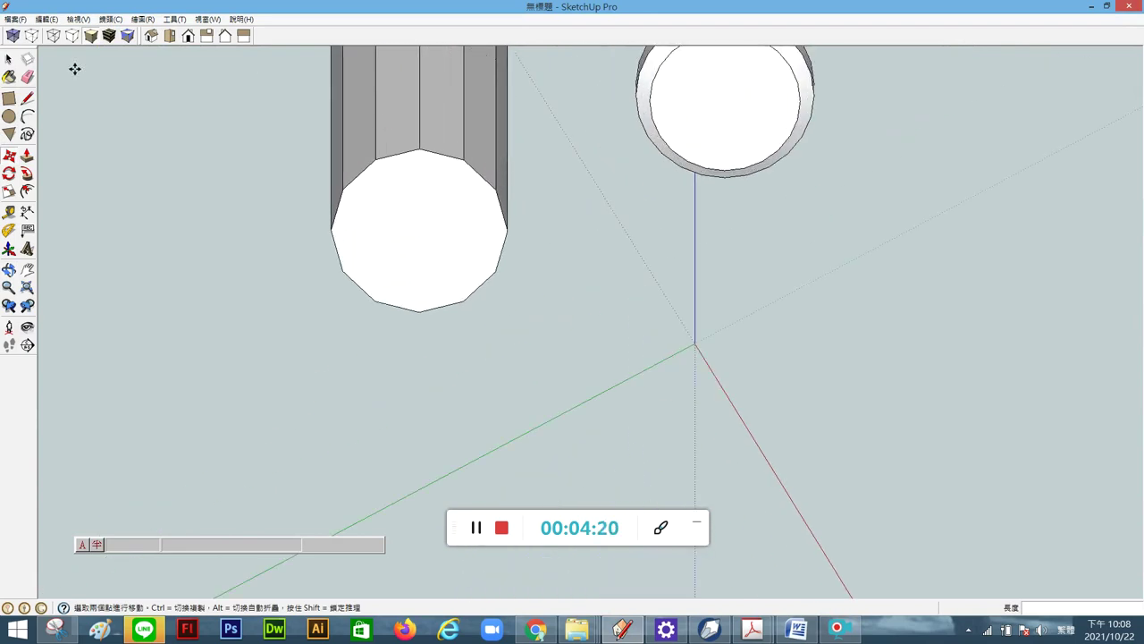
Step: Draw two diagonals between opposite vertices of the shaft's end face, crossing at its centre
{"action": "left_click", "coordinate": [26, 99]}
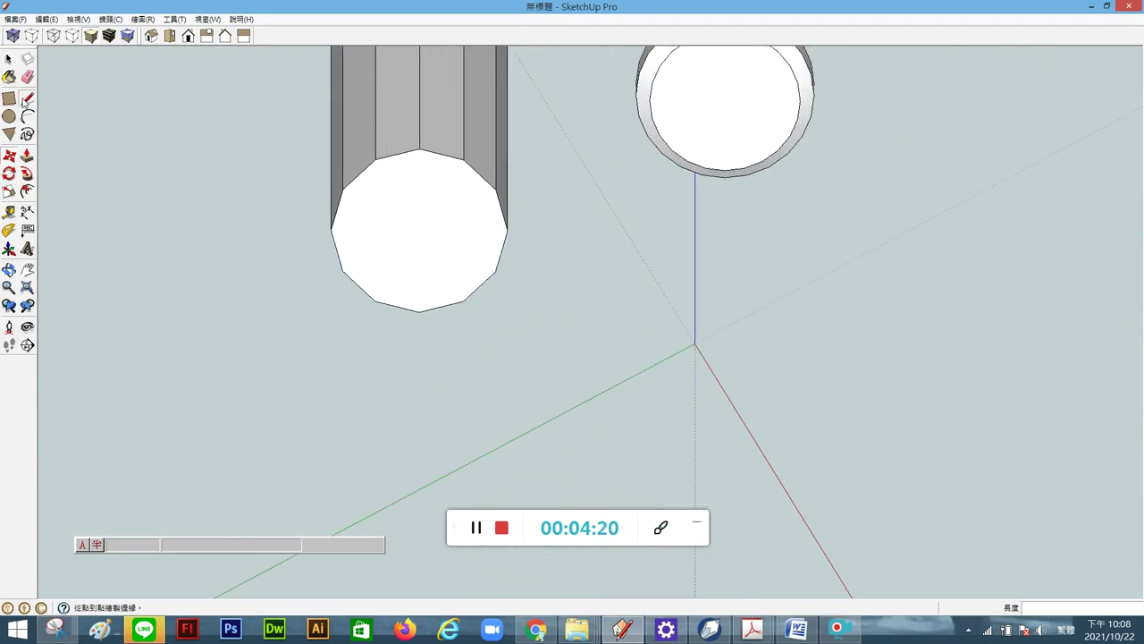
{"action": "left_click", "coordinate": [496, 189]}
{"action": "left_click", "coordinate": [344, 270]}
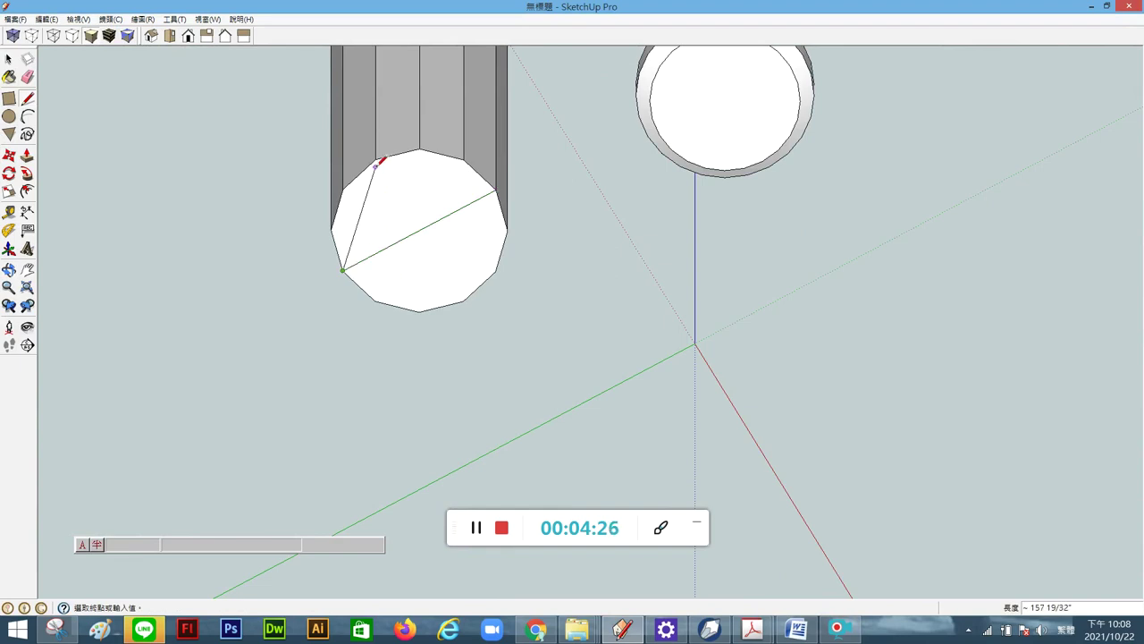
{"action": "key", "text": "Escape"}
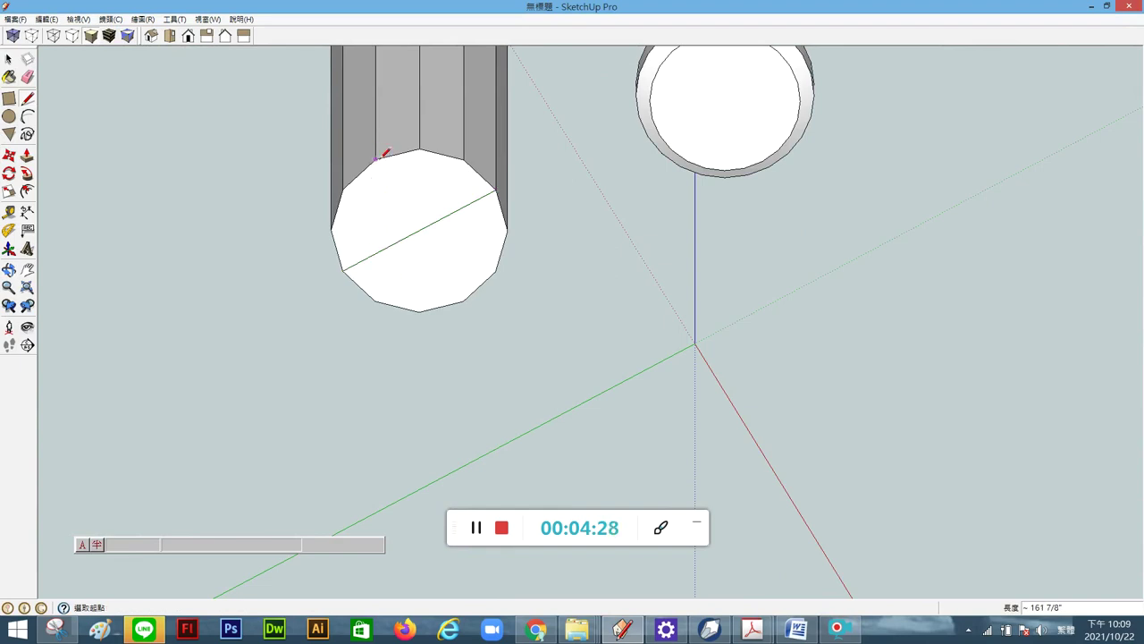
{"action": "left_click", "coordinate": [342, 188]}
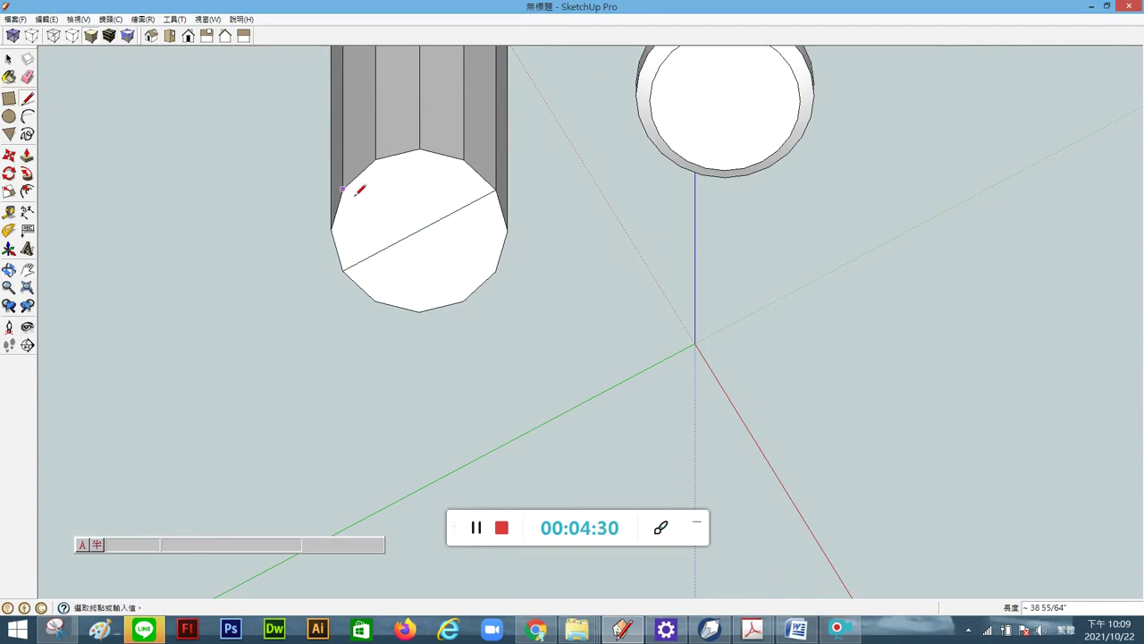
{"action": "left_click", "coordinate": [495, 270]}
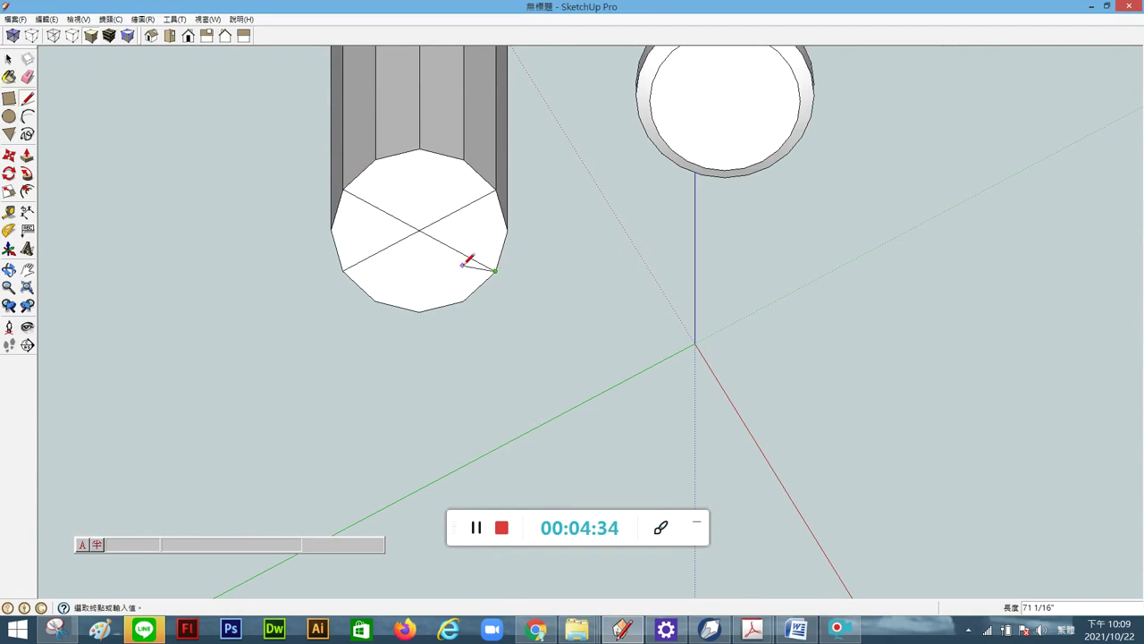
{"action": "key", "text": "Escape"}
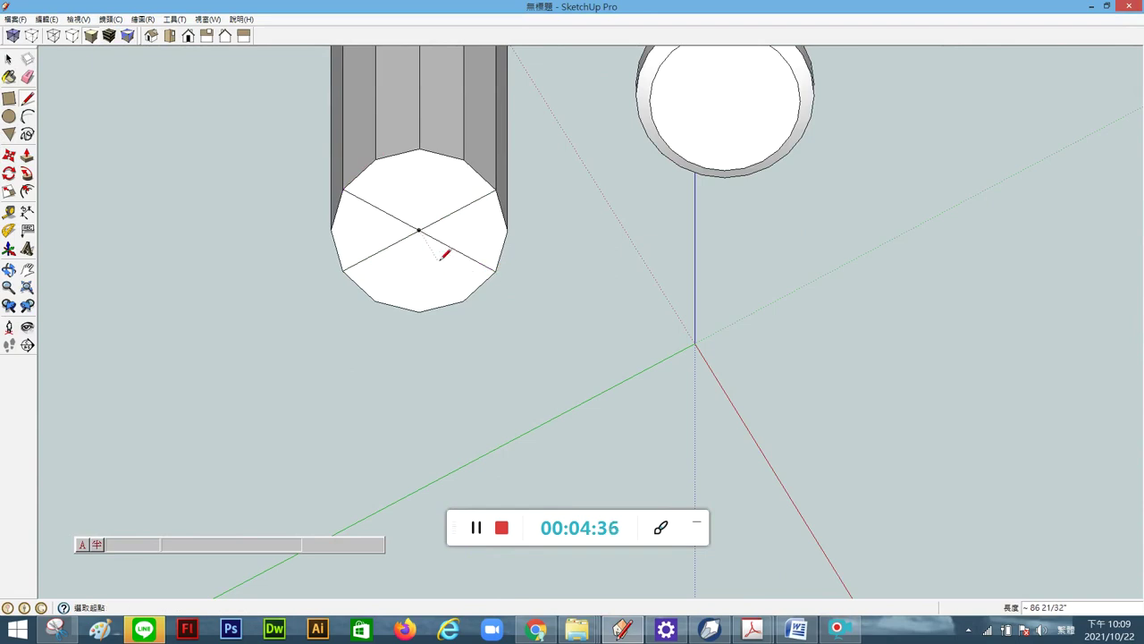
{"action": "mouse_move", "coordinate": [440, 259]}
{"action": "middle_mouse_down"}
{"action": "mouse_move", "coordinate": [343, 67]}
{"action": "mouse_move", "coordinate": [332, 131]}
{"action": "mouse_move", "coordinate": [345, 306]}
{"action": "middle_mouse_up"}
{"action": "key", "text": "space"}
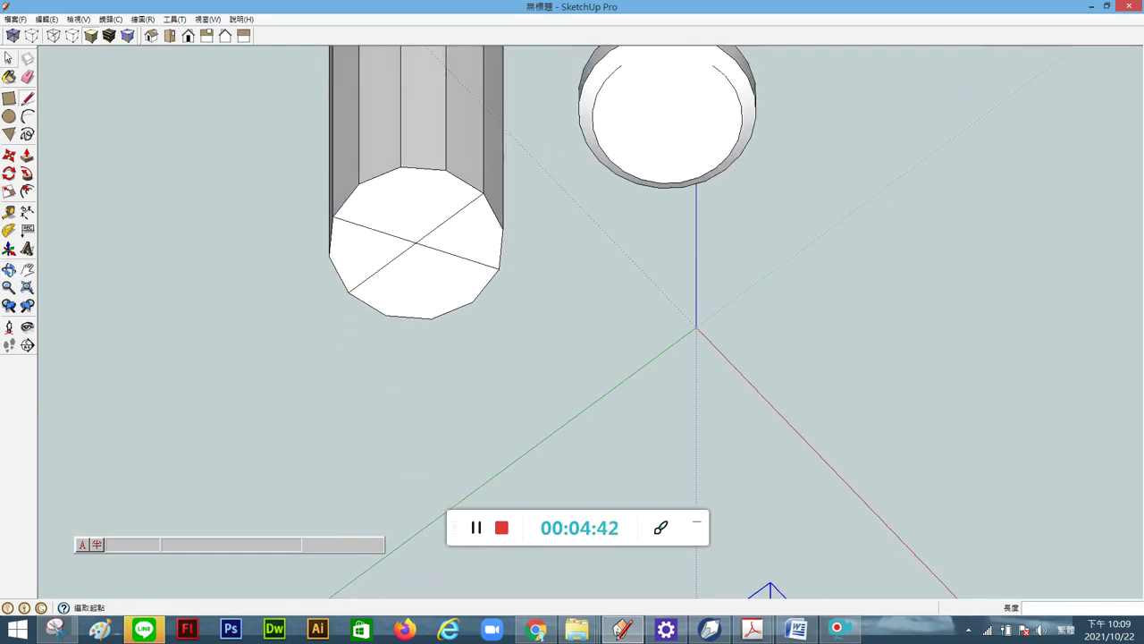
Step: Select the shaft and its end-face centre lines, then make them a single group
{"action": "triple_click", "coordinate": [419, 227]}
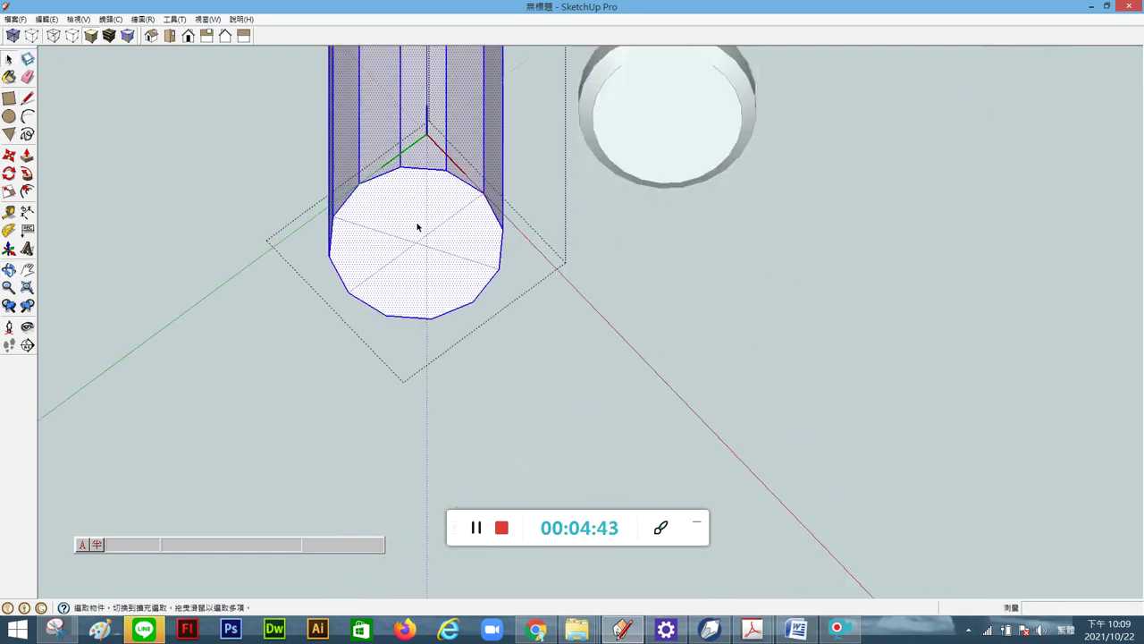
{"action": "left_click", "coordinate": [601, 315]}
{"action": "left_click", "coordinate": [474, 261]}
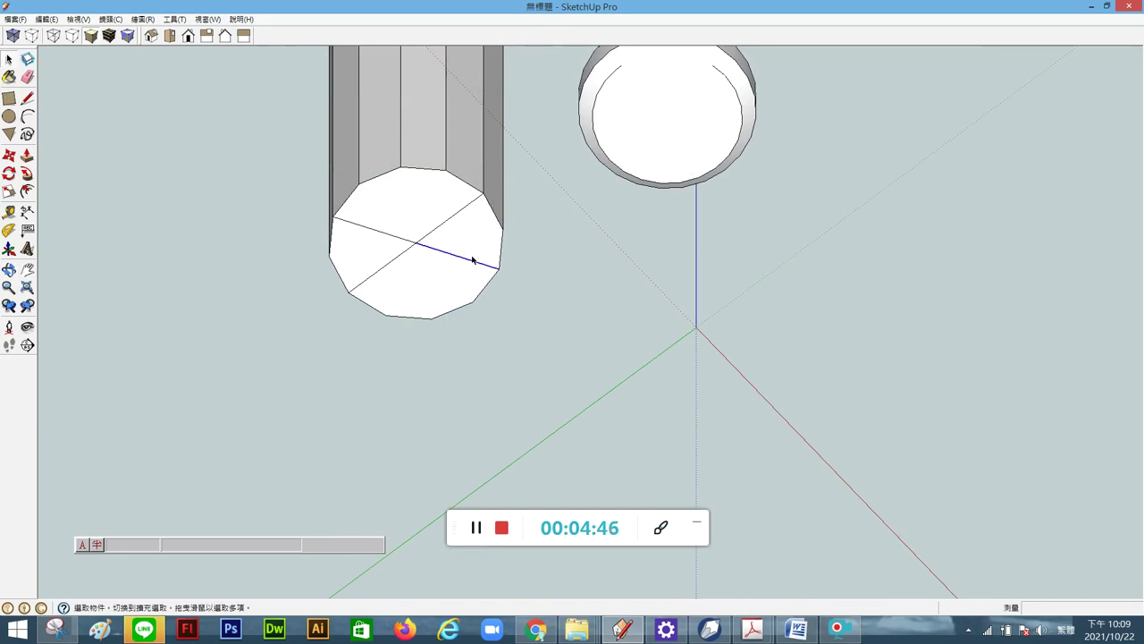
{"action": "left_click", "coordinate": [387, 233], "text": "shift"}
{"action": "left_click", "coordinate": [398, 255], "text": "shift"}
{"action": "left_click", "coordinate": [420, 201], "text": "shift"}
{"action": "right_click", "coordinate": [422, 199]}
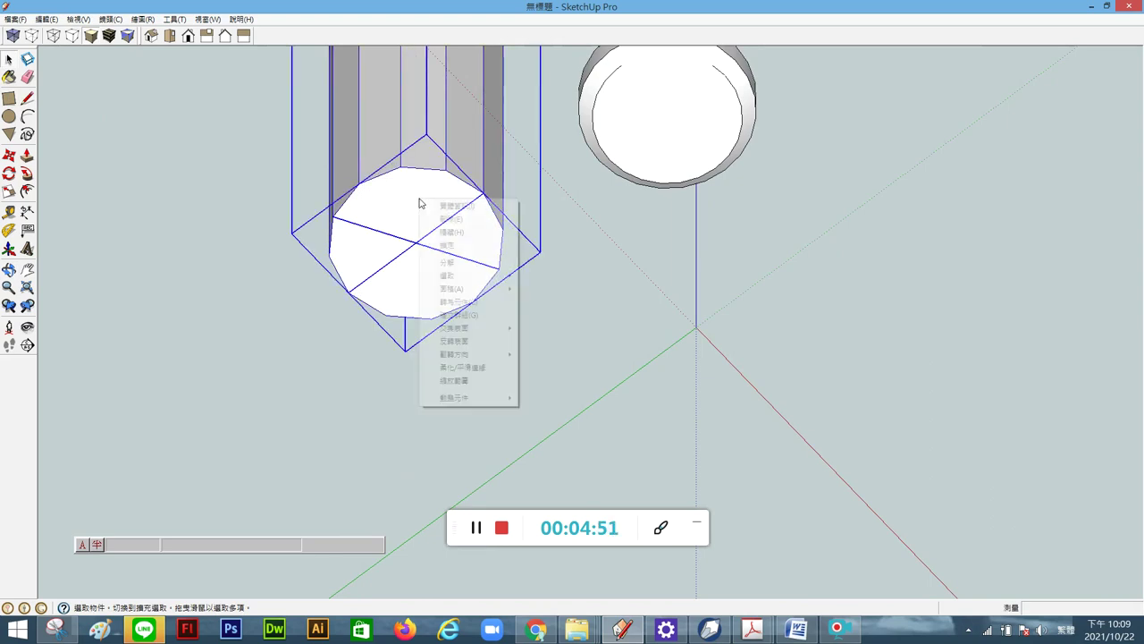
{"action": "left_click", "coordinate": [466, 316]}
{"action": "mouse_move", "coordinate": [472, 312]}
{"action": "middle_mouse_down"}
{"action": "mouse_move", "coordinate": [477, 454]}
{"action": "mouse_move", "coordinate": [492, 353]}
{"action": "mouse_move", "coordinate": [516, 304]}
{"action": "mouse_move", "coordinate": [446, 468]}
{"action": "middle_mouse_up"}
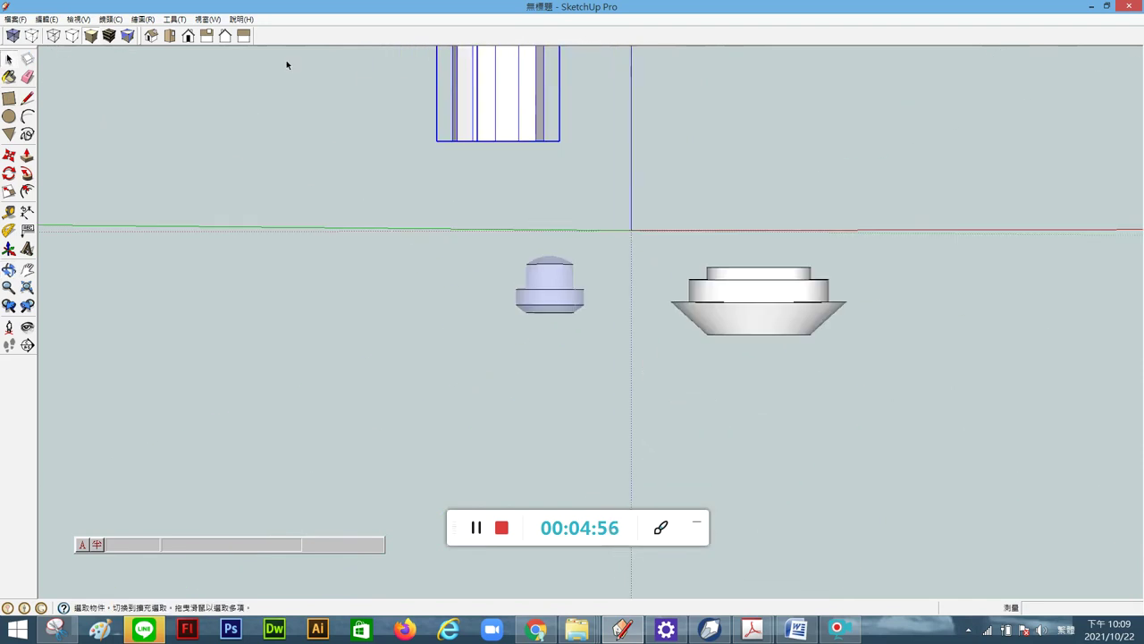
Step: Set an isometric wireframe view with the stepped base swung to the front
{"action": "left_click", "coordinate": [151, 36]}
{"action": "scroll", "coordinate": [384, 210], "scroll_direction": "down", "scroll_amount": 4}
{"action": "middle_click_drag", "start_coordinate": [223, 134], "coordinate": [363, 243]}
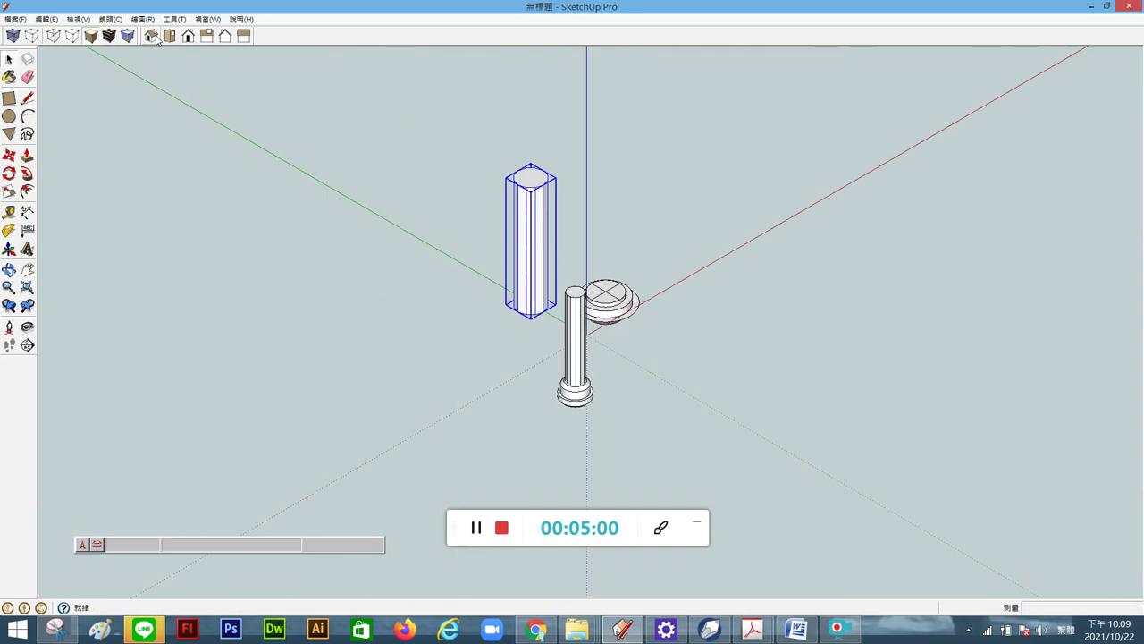
{"action": "scroll", "coordinate": [562, 337], "scroll_direction": "up", "scroll_amount": 2}
{"action": "scroll", "coordinate": [559, 340], "scroll_direction": "up", "scroll_amount": 3}
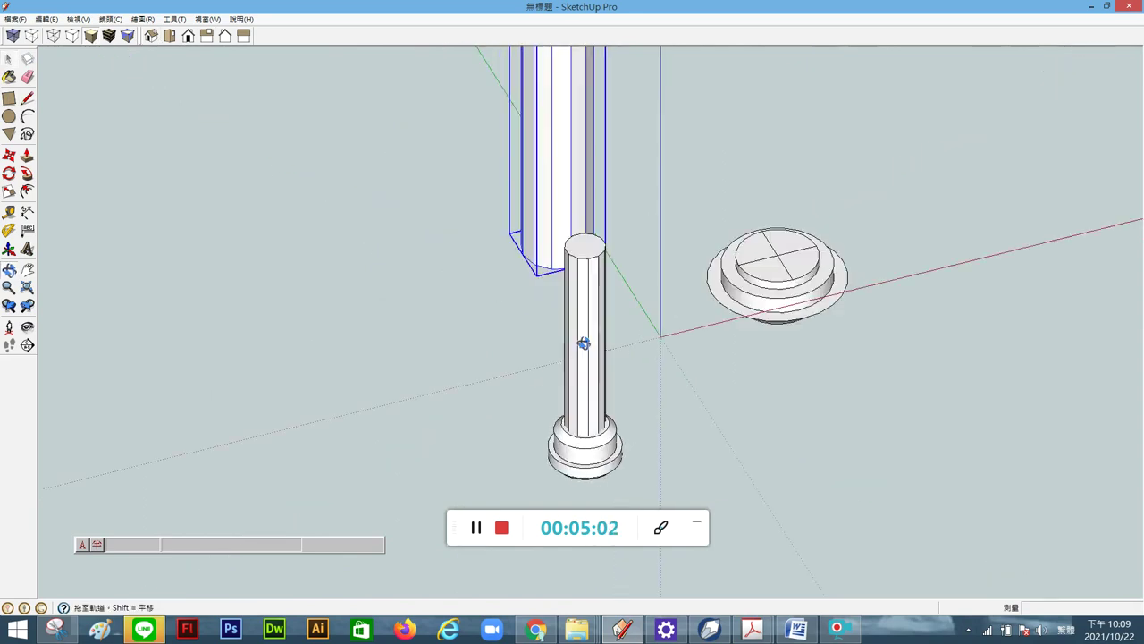
{"action": "middle_click_drag", "start_coordinate": [736, 319], "coordinate": [296, 349]}
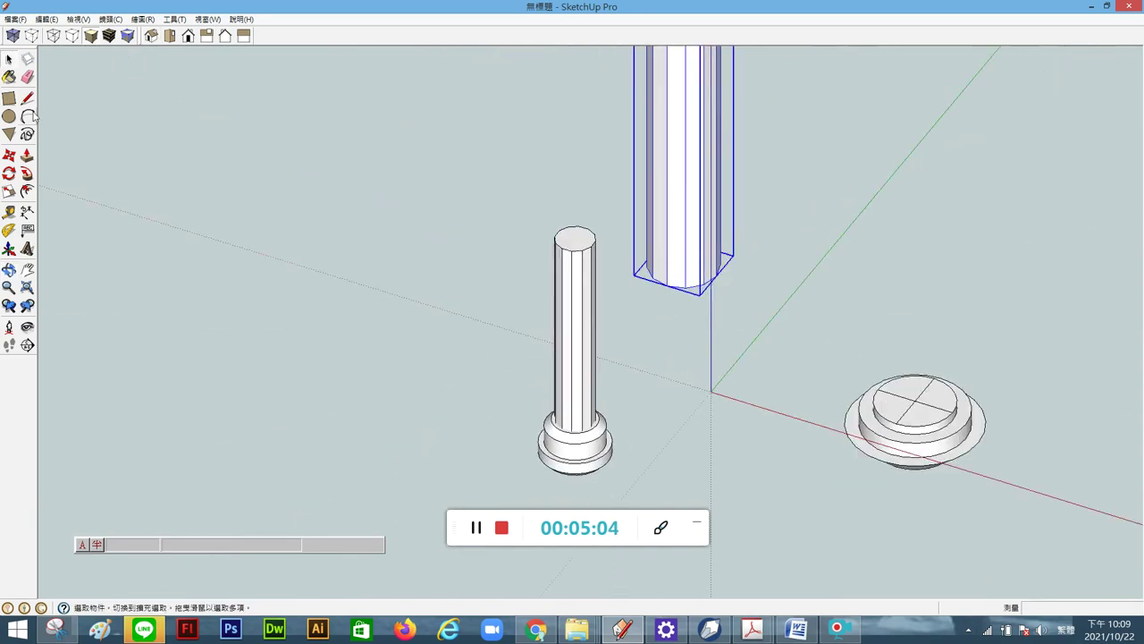
{"action": "left_click", "coordinate": [56, 42]}
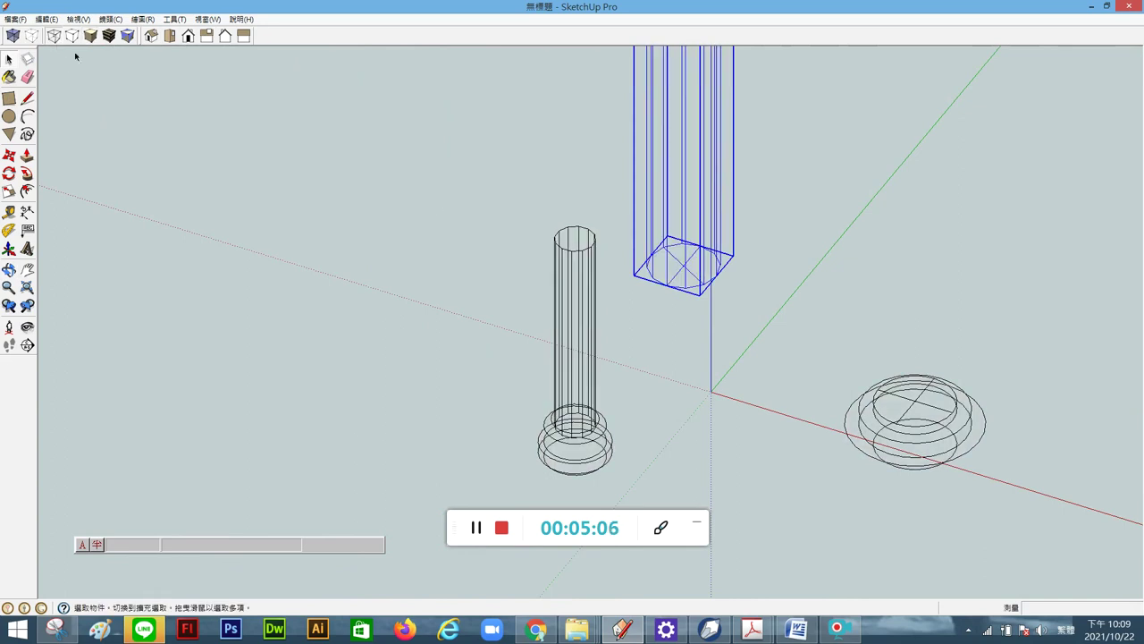
{"action": "scroll", "coordinate": [840, 365], "scroll_direction": "up", "scroll_amount": 3}
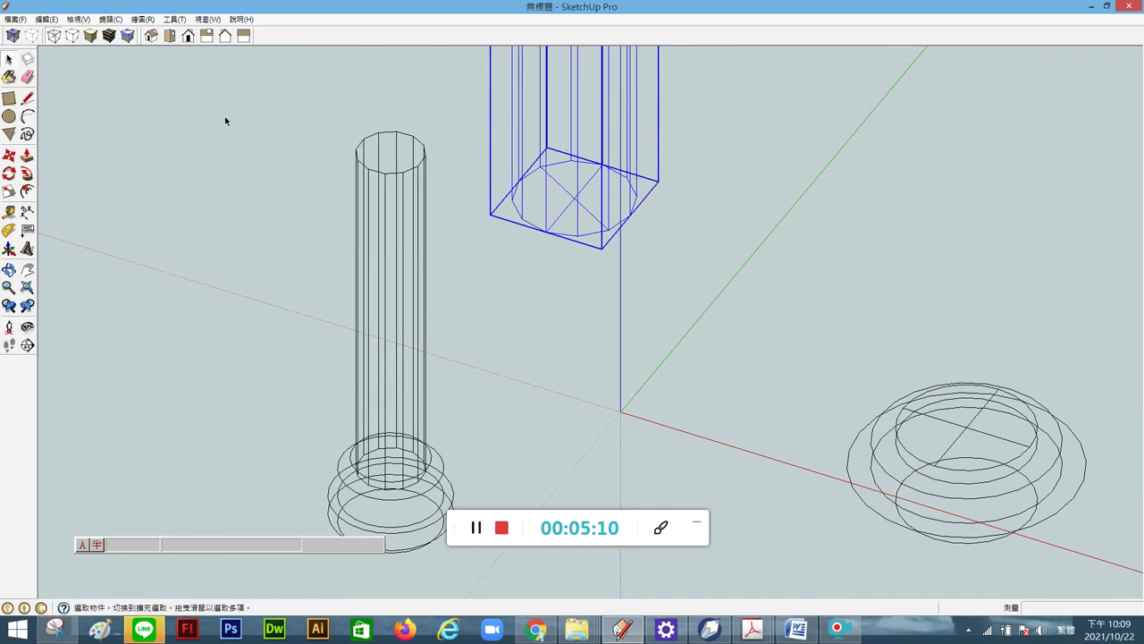
Step: Move the shaft group onto the base's centre, then return to shaded display and deselect
{"action": "left_click", "coordinate": [9, 154]}
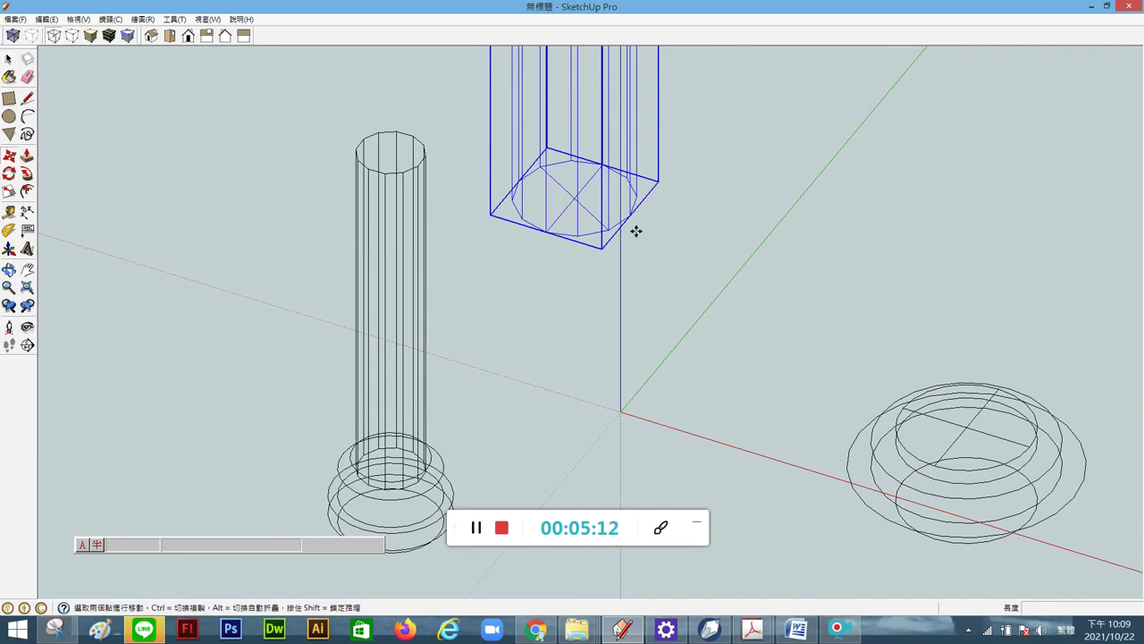
{"action": "left_click", "coordinate": [572, 197]}
{"action": "scroll", "coordinate": [567, 192], "scroll_direction": "down", "scroll_amount": 3}
{"action": "scroll", "coordinate": [727, 286], "scroll_direction": "up", "scroll_amount": 2}
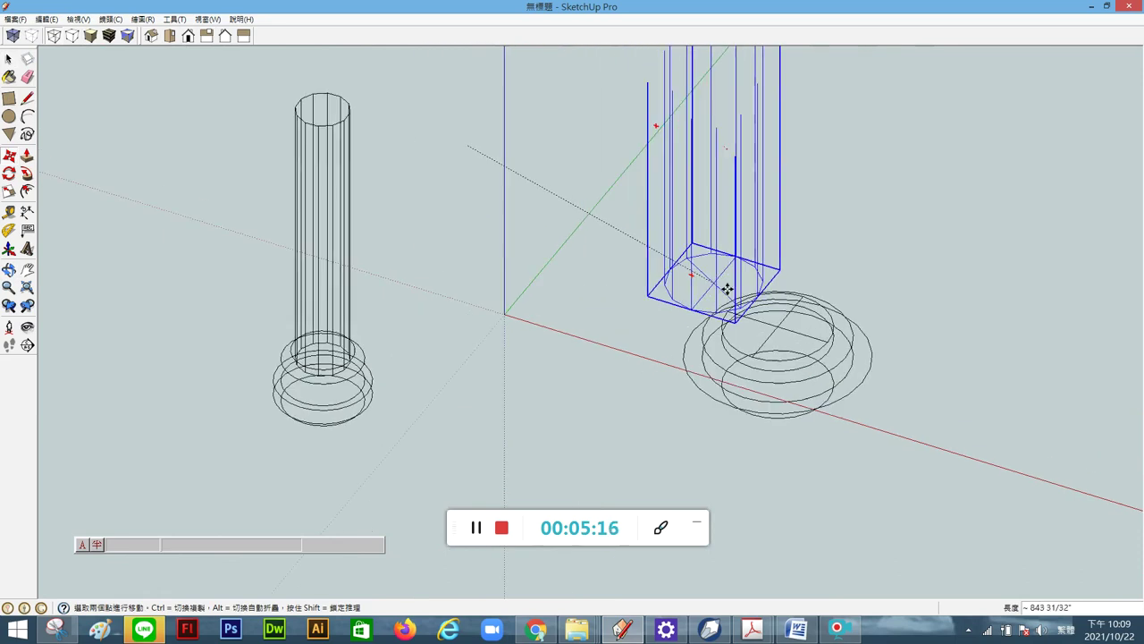
{"action": "scroll", "coordinate": [779, 307], "scroll_direction": "up", "scroll_amount": 2}
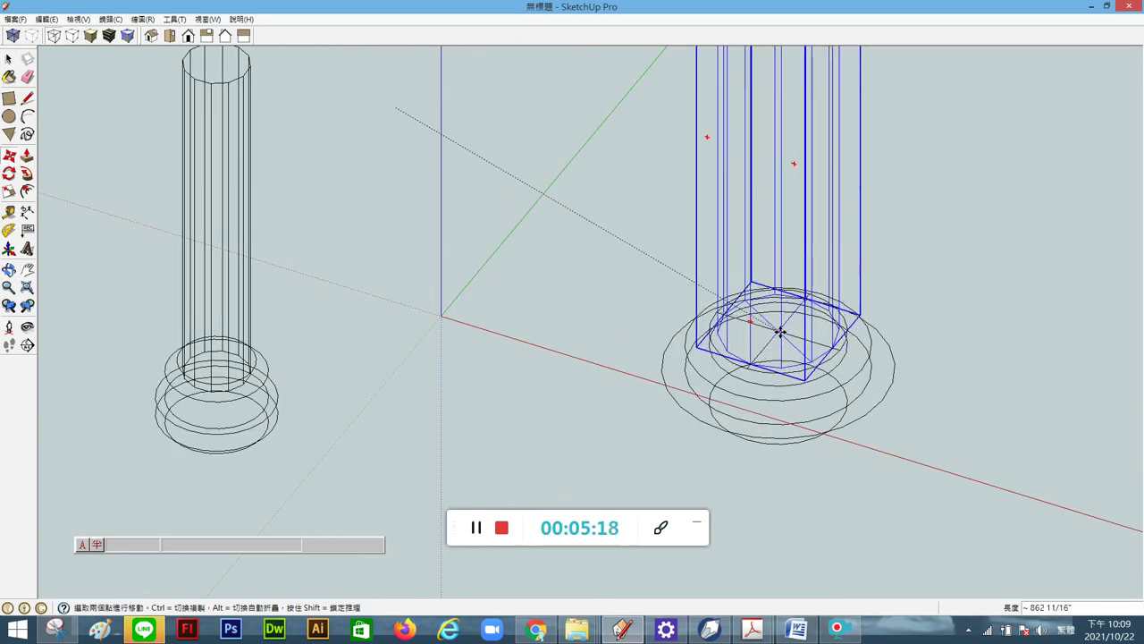
{"action": "left_click", "coordinate": [780, 334]}
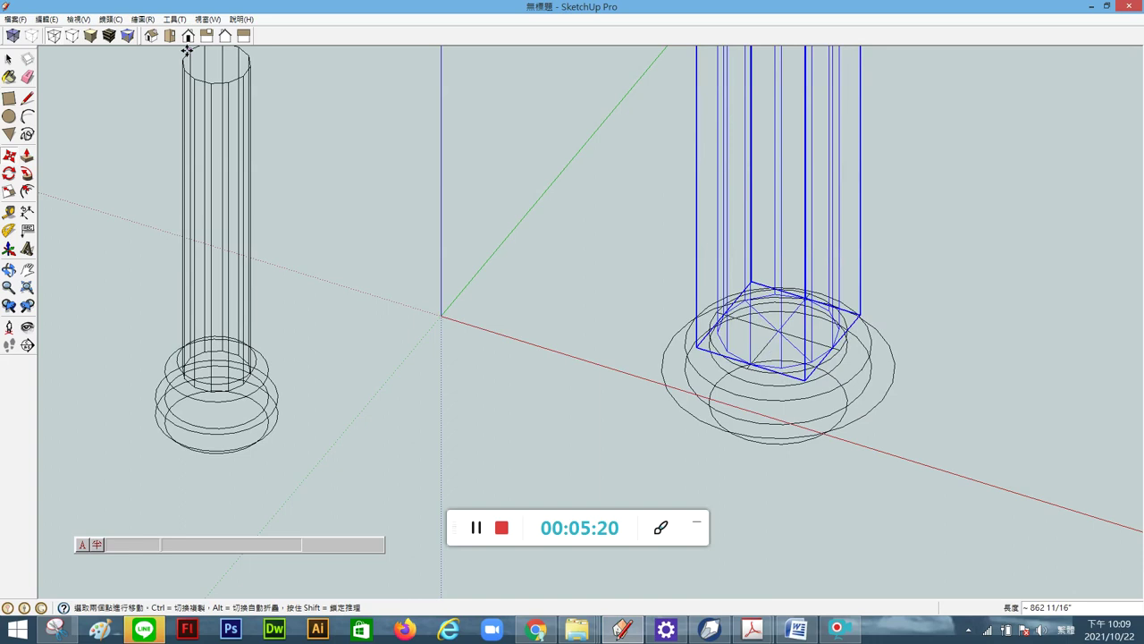
{"action": "left_click", "coordinate": [90, 36]}
{"action": "left_click", "coordinate": [8, 59]}
{"action": "left_click", "coordinate": [569, 281]}
{"action": "scroll", "coordinate": [832, 378], "scroll_direction": "up", "scroll_amount": 2}
Step: Lock the stepped base group, deselect, and view the base from below
{"action": "scroll", "coordinate": [834, 380], "scroll_direction": "up", "scroll_amount": 3}
{"action": "left_click", "coordinate": [839, 323]}
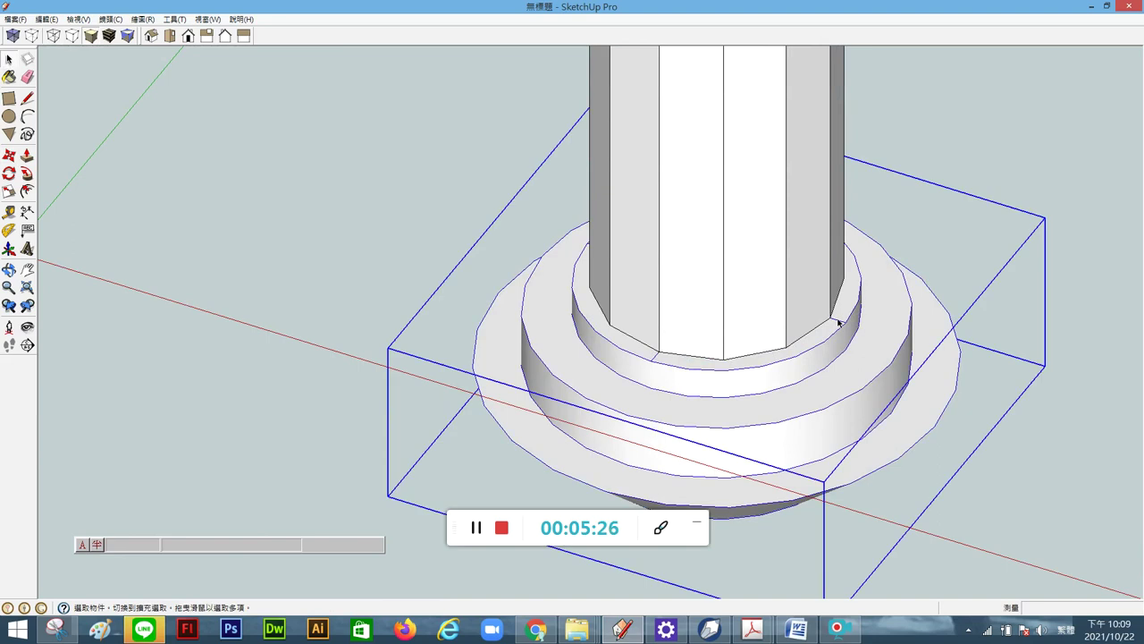
{"action": "double_click", "coordinate": [839, 324]}
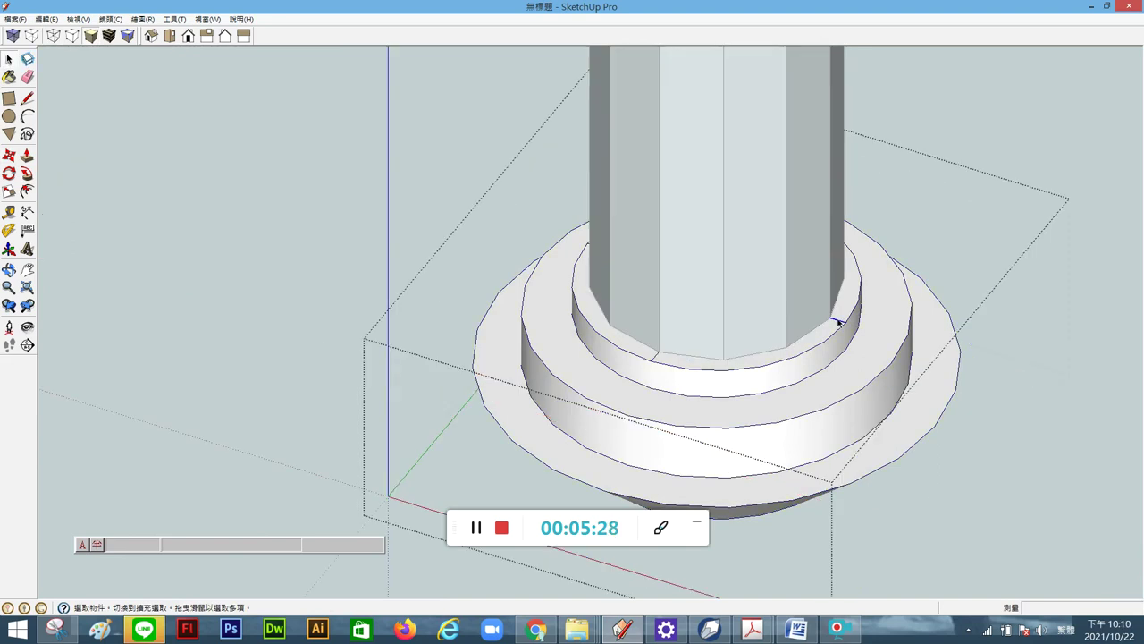
{"action": "left_click", "coordinate": [248, 190]}
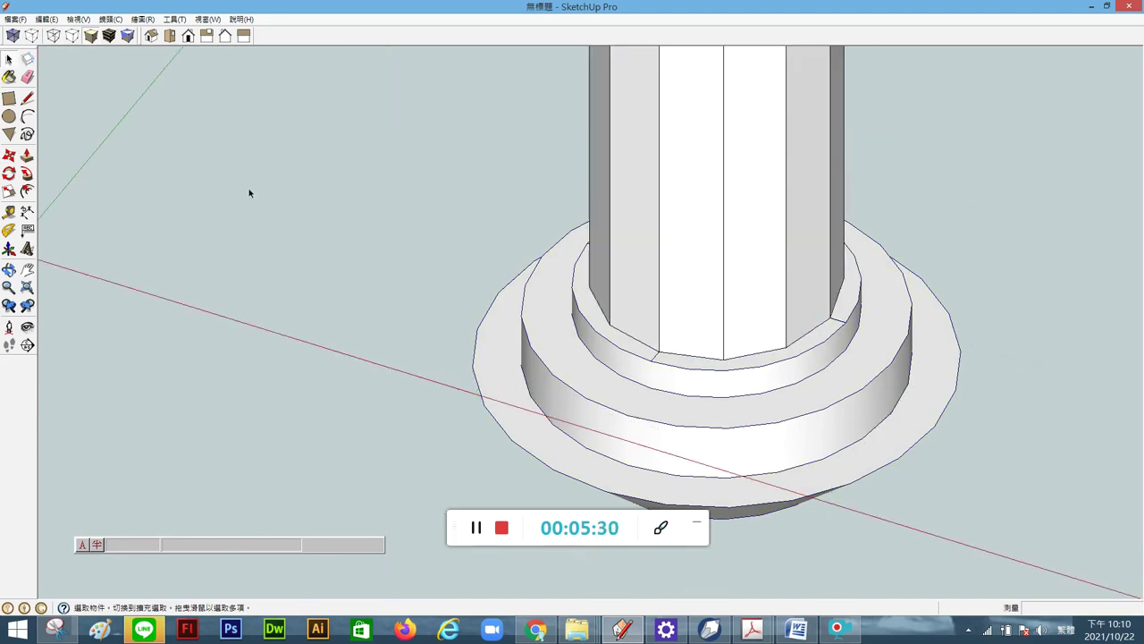
{"action": "left_click", "coordinate": [545, 340]}
{"action": "right_click", "coordinate": [544, 337]}
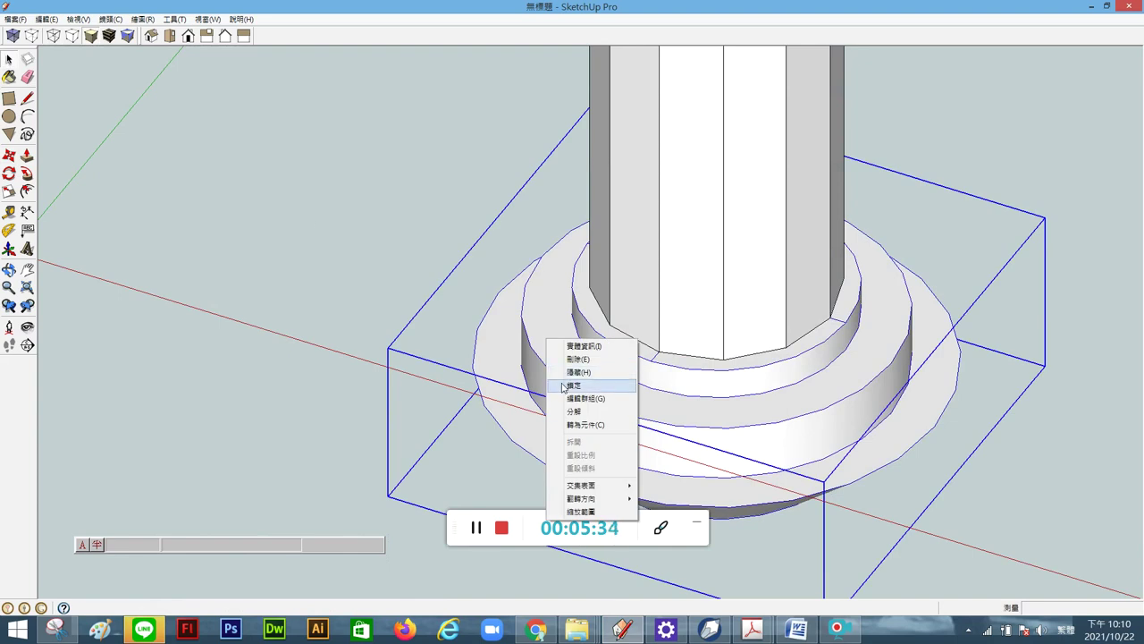
{"action": "left_click", "coordinate": [570, 411]}
{"action": "left_click", "coordinate": [332, 268]}
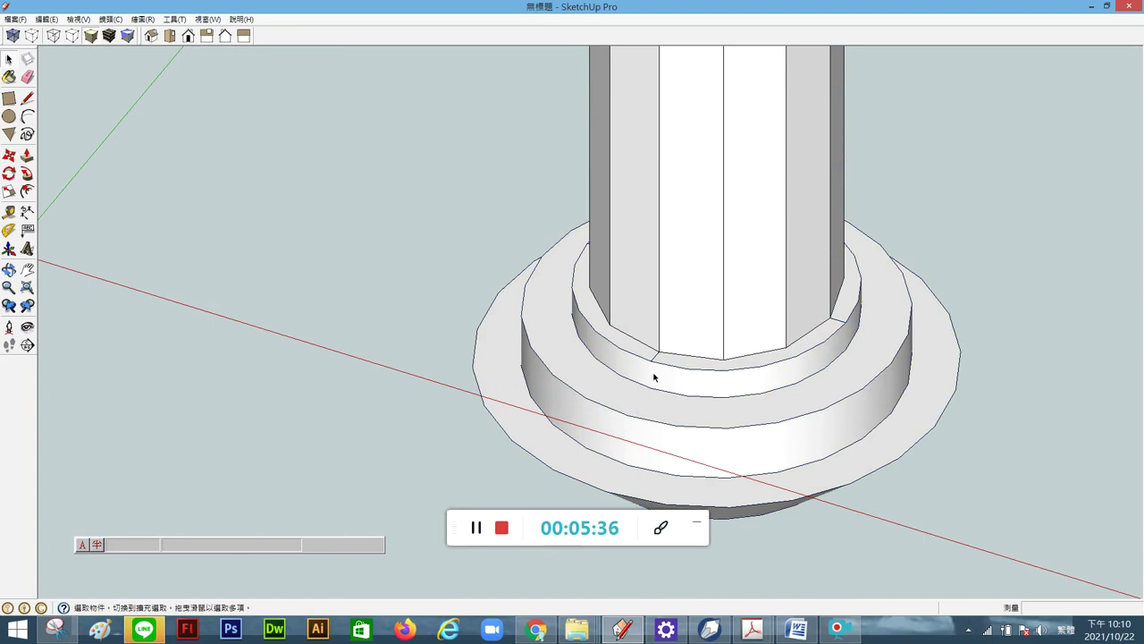
{"action": "left_click", "coordinate": [653, 359]}
{"action": "mouse_move", "coordinate": [663, 385]}
{"action": "middle_mouse_down"}
{"action": "mouse_move", "coordinate": [641, 120]}
{"action": "mouse_move", "coordinate": [672, 273]}
{"action": "middle_mouse_up"}
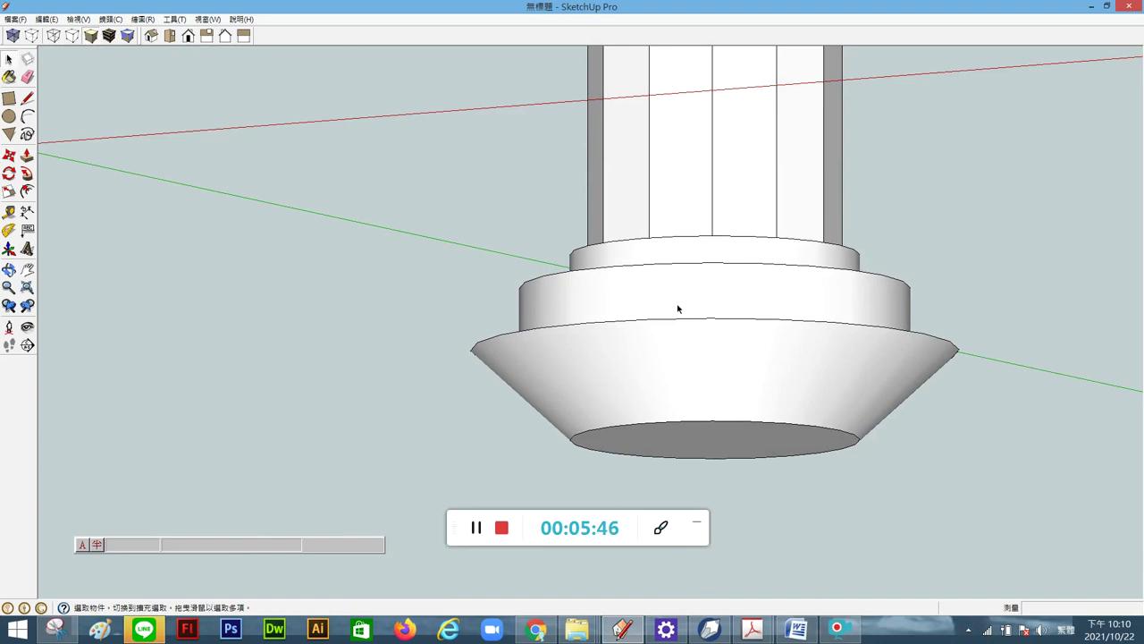
Step: Hide the flared bottom piece of the base
{"action": "left_click", "coordinate": [677, 309]}
{"action": "right_click", "coordinate": [678, 309]}
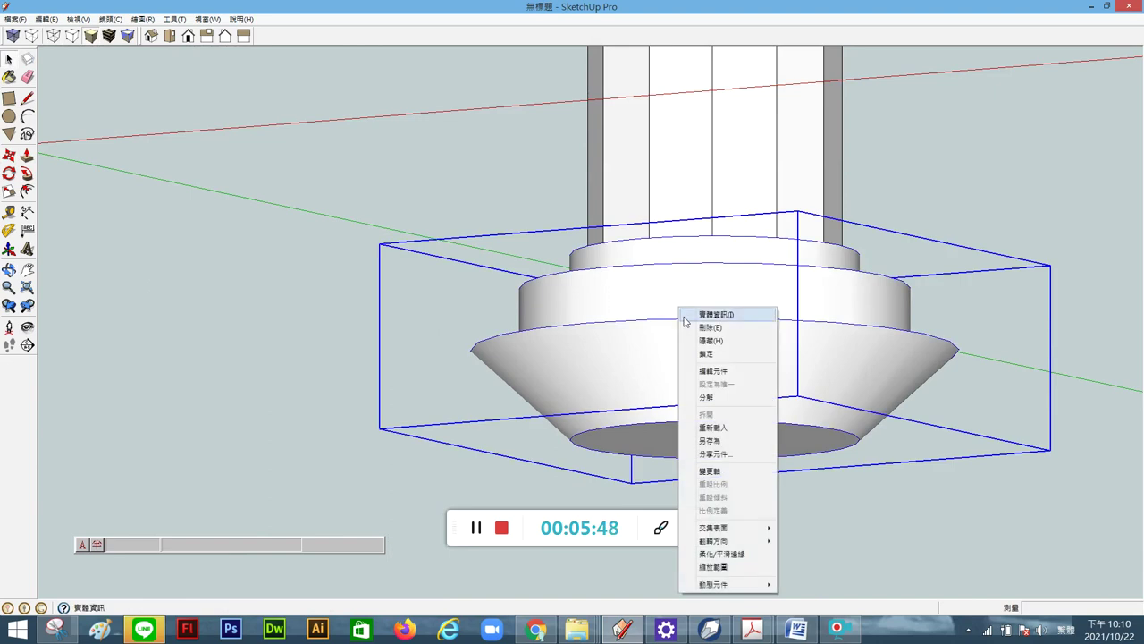
{"action": "left_click", "coordinate": [653, 290]}
{"action": "right_click", "coordinate": [655, 290]}
{"action": "left_click", "coordinate": [685, 308]}
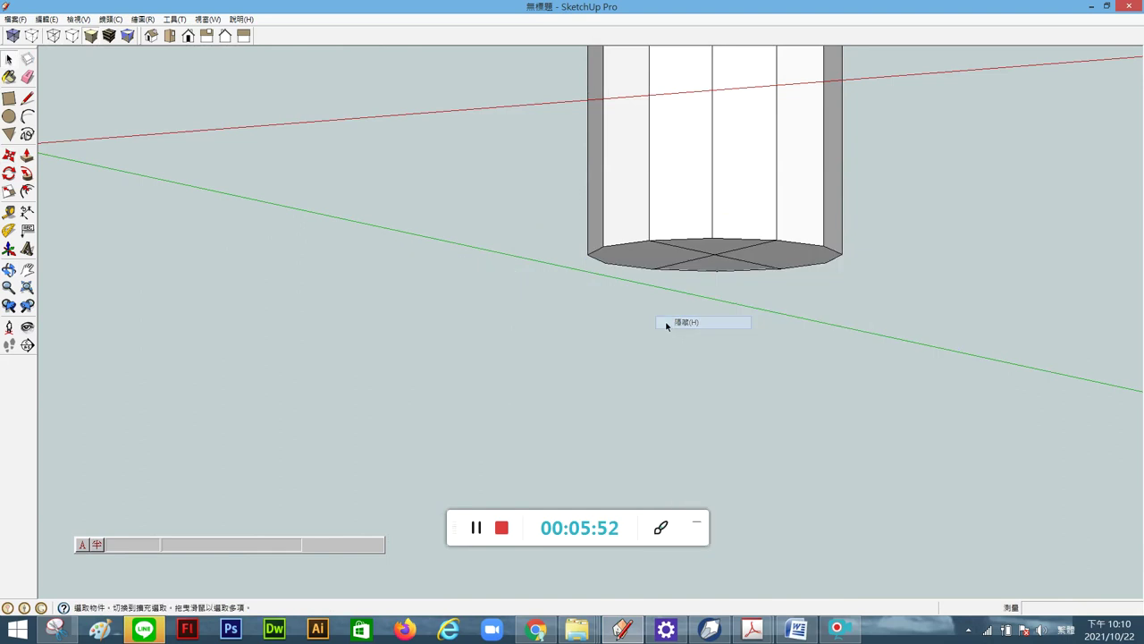
{"action": "mouse_move", "coordinate": [692, 330]}
{"action": "middle_mouse_down"}
{"action": "mouse_move", "coordinate": [707, 296]}
{"action": "mouse_move", "coordinate": [685, 209]}
{"action": "middle_mouse_up"}
Step: Explode the shaft group and delete the two diagonal lines on its bottom face
{"action": "left_click", "coordinate": [716, 260]}
{"action": "right_click", "coordinate": [716, 259]}
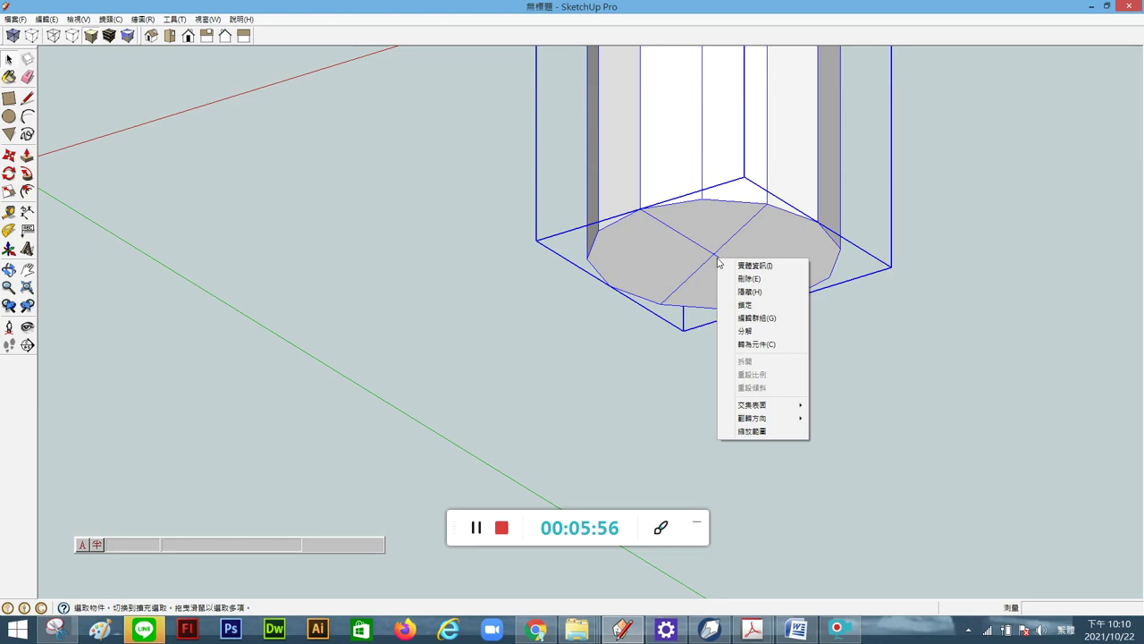
{"action": "left_click", "coordinate": [744, 331]}
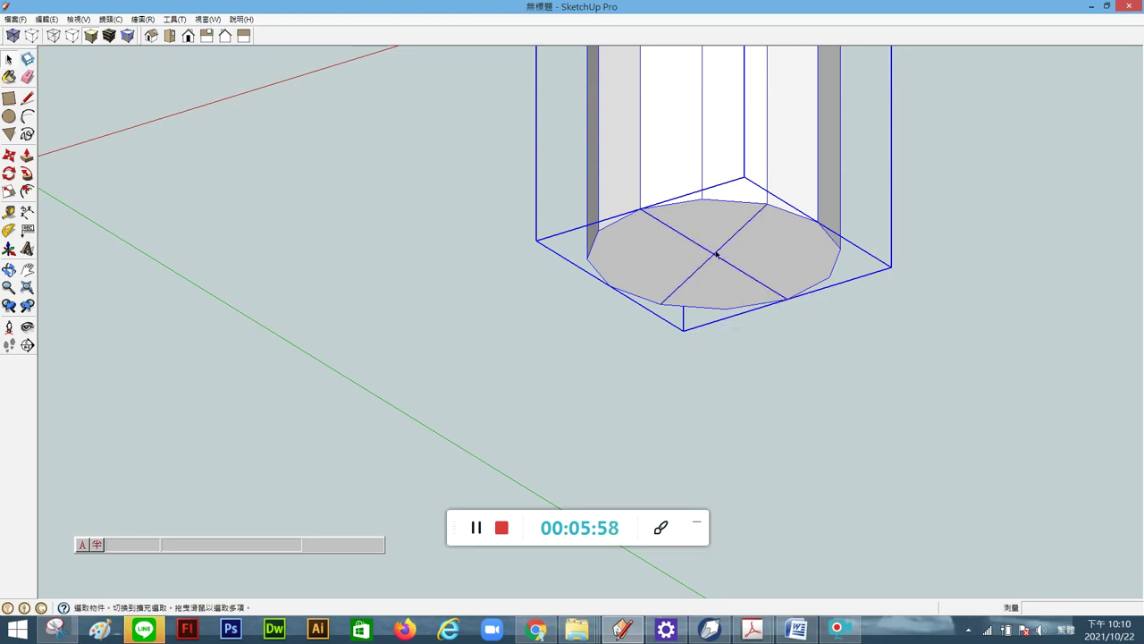
{"action": "left_click", "coordinate": [715, 255]}
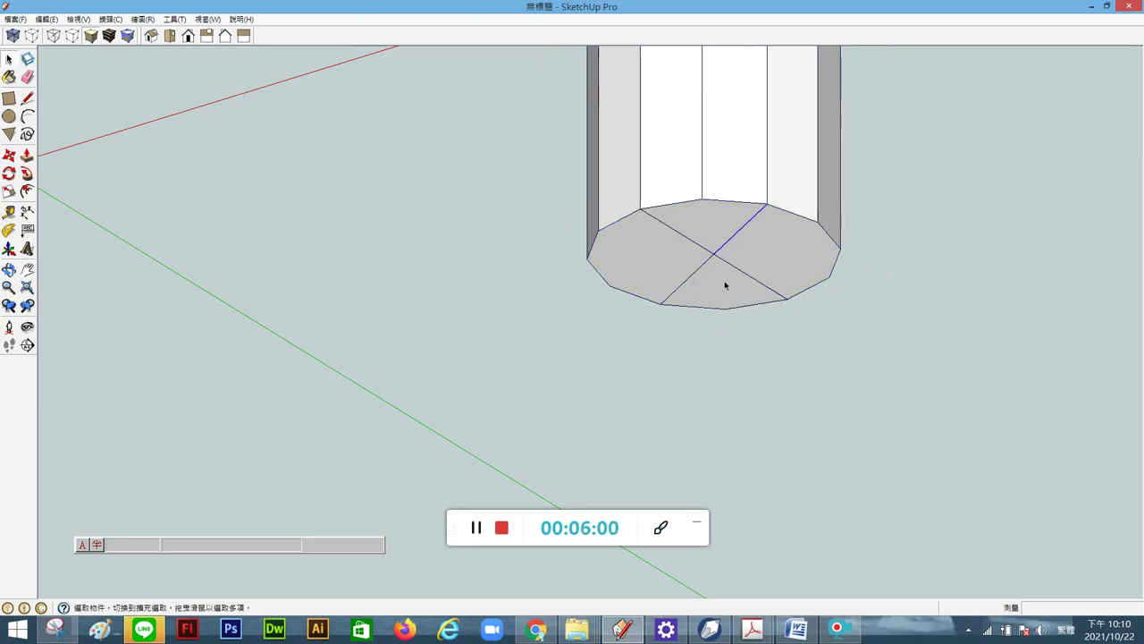
{"action": "left_click_drag", "start_coordinate": [687, 235], "coordinate": [694, 264]}
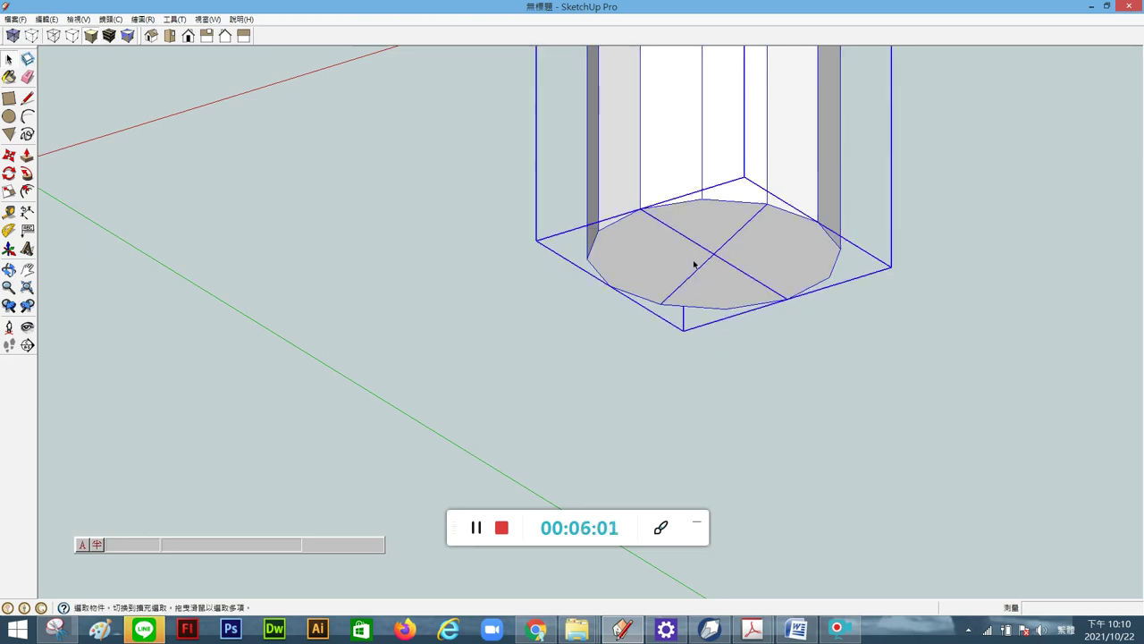
{"action": "left_click", "coordinate": [632, 264], "text": "shift"}
{"action": "key", "text": "Delete"}
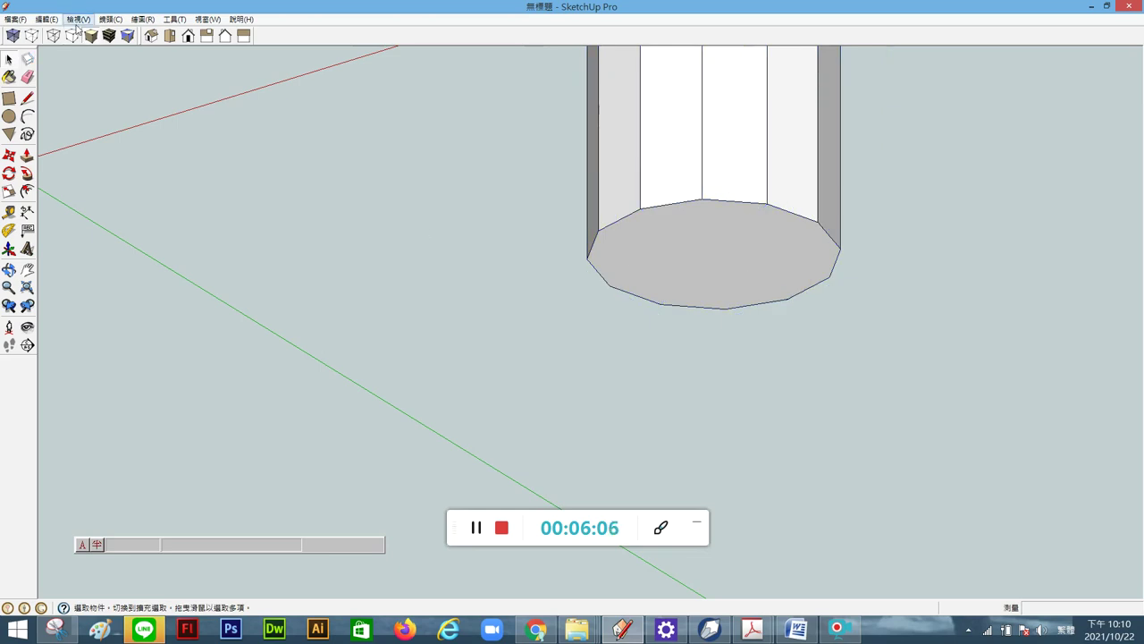
Step: Unhide the last hidden piece via Edit > Unhide > Last so the flared base returns
{"action": "left_click", "coordinate": [49, 19]}
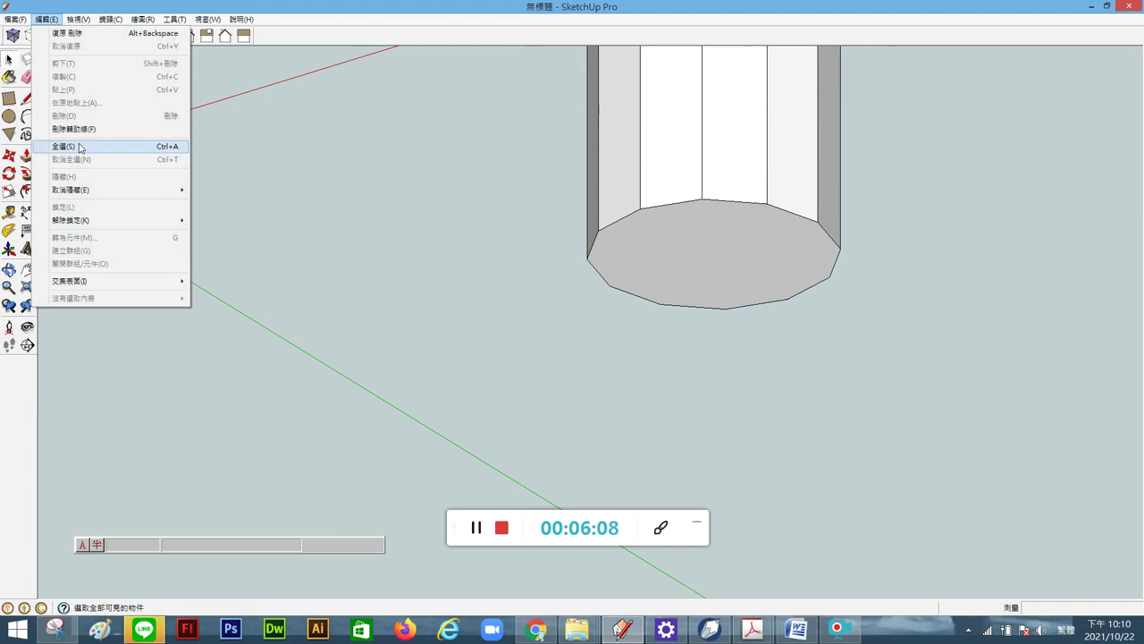
{"action": "mouse_move", "coordinate": [71, 190]}
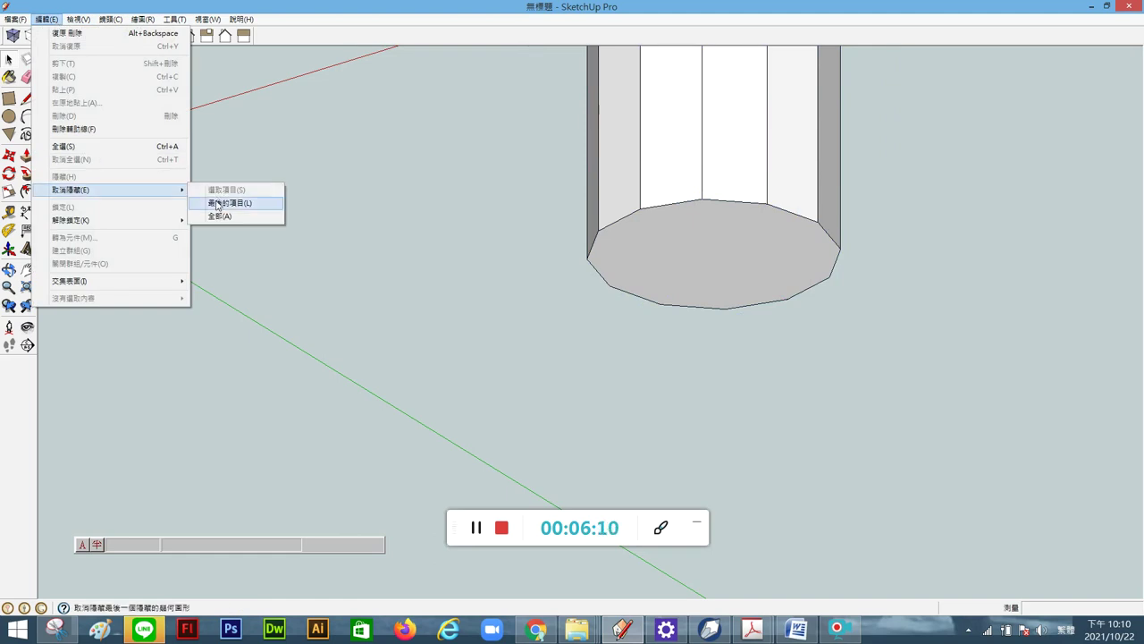
{"action": "left_click", "coordinate": [219, 215]}
{"action": "mouse_move", "coordinate": [523, 295]}
{"action": "middle_mouse_down"}
{"action": "mouse_move", "coordinate": [640, 329]}
{"action": "mouse_move", "coordinate": [639, 284]}
{"action": "mouse_move", "coordinate": [555, 498]}
{"action": "middle_mouse_up"}
{"action": "middle_click_drag", "start_coordinate": [595, 375], "coordinate": [544, 529]}
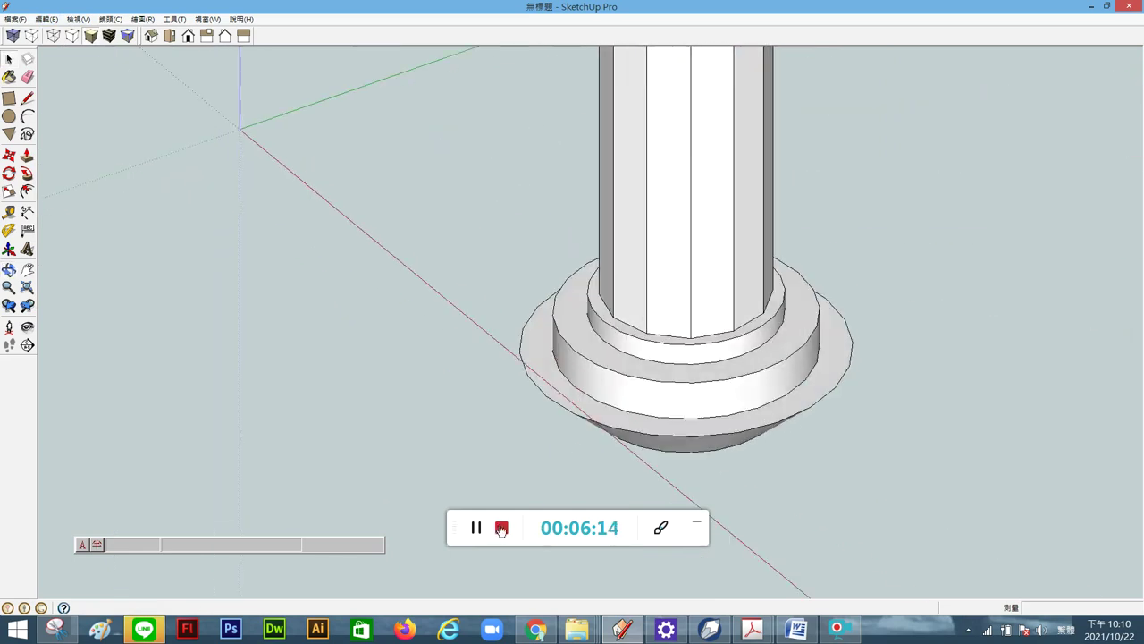